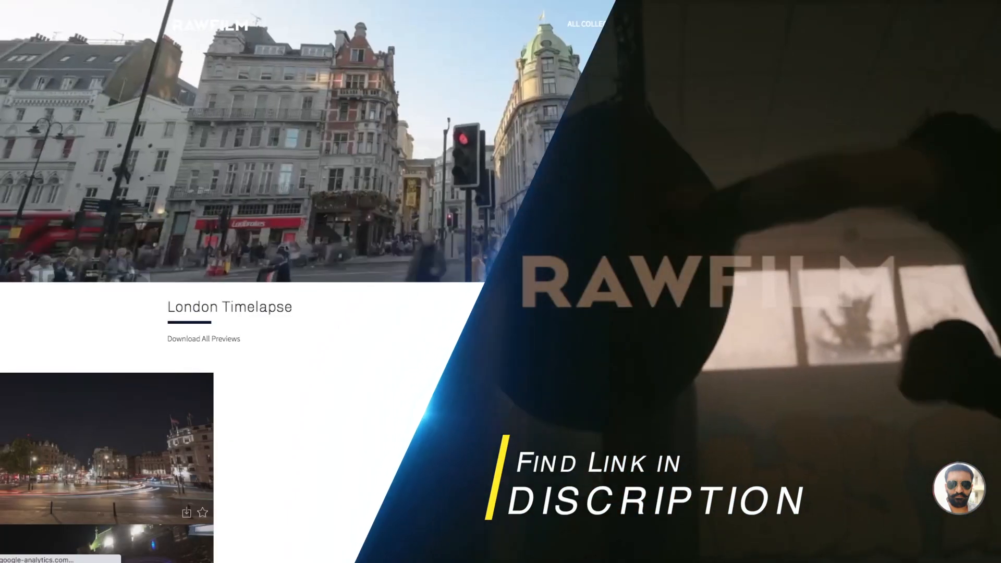
pyautogui.scroll(-7, 446, 360)
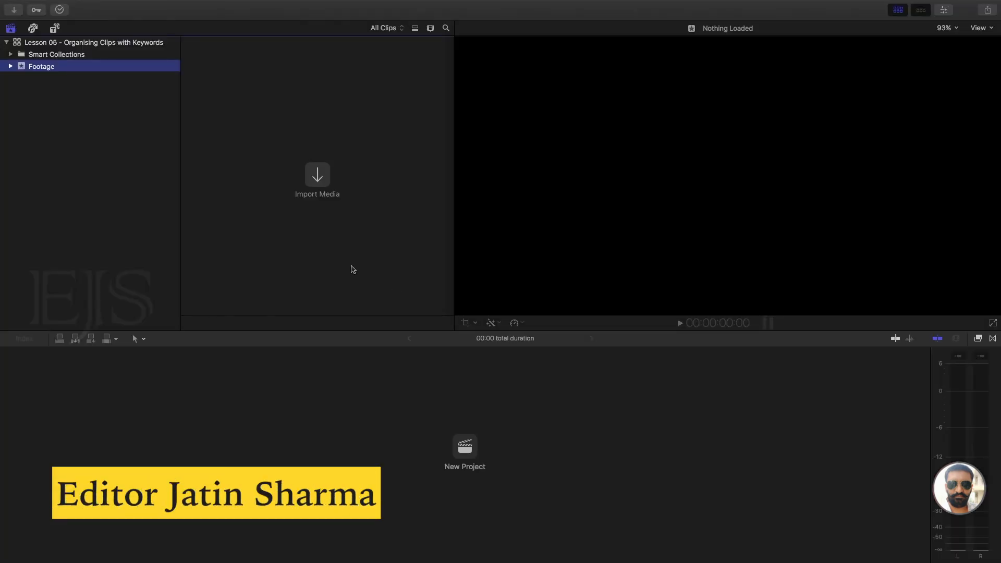
# Import all the clips from the Lotus Herbal Edit folder into the existing Footage event, leaving the files in place
pyautogui.click(321, 175)
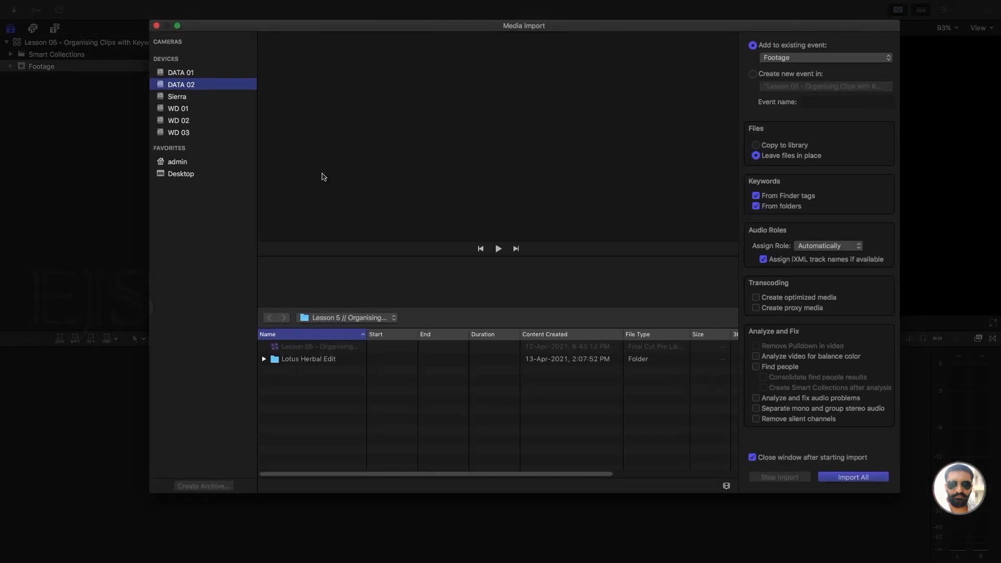
pyautogui.click(319, 361)
pyautogui.click(264, 360)
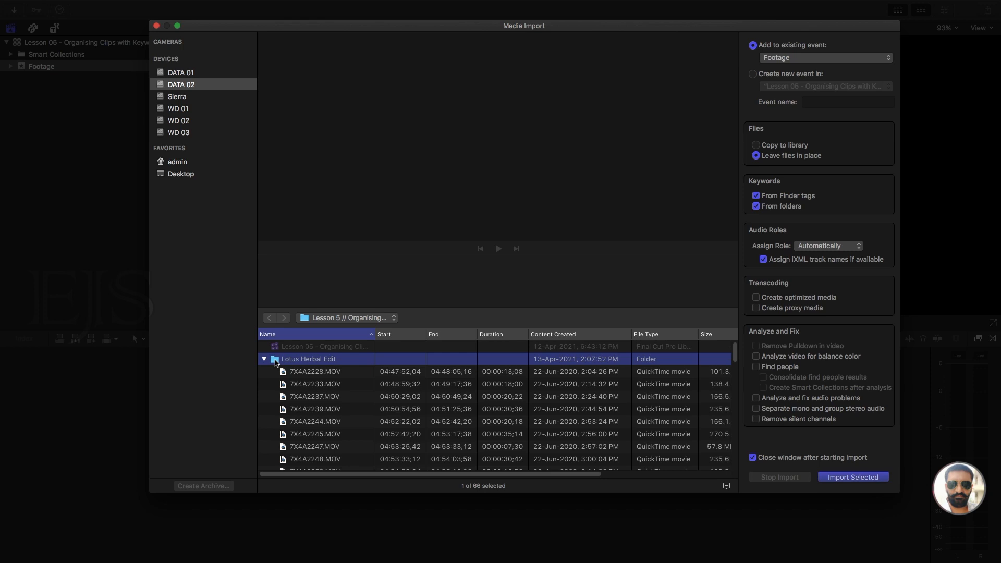
pyautogui.doubleClick(276, 361)
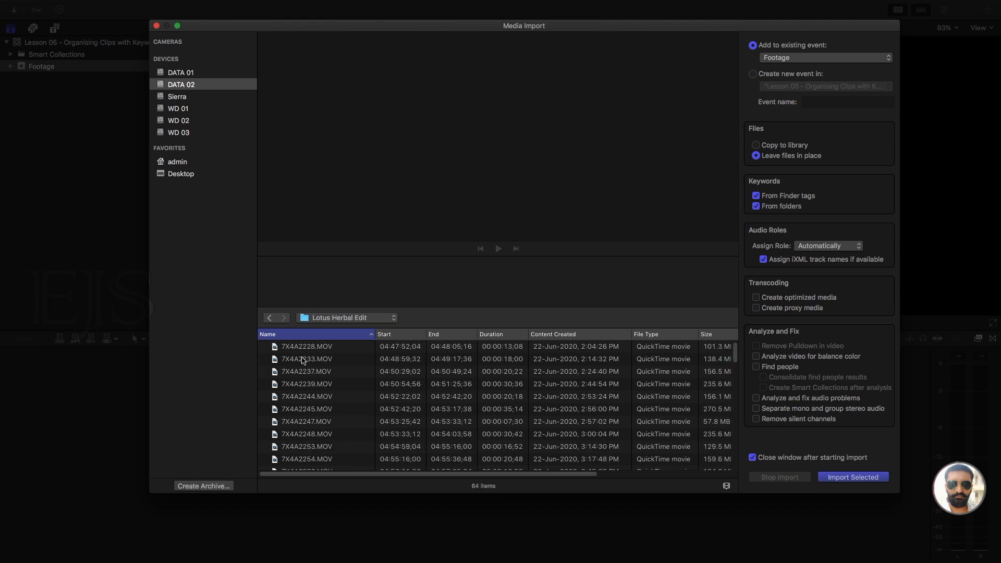
pyautogui.click(303, 361)
pyautogui.press('super+a')
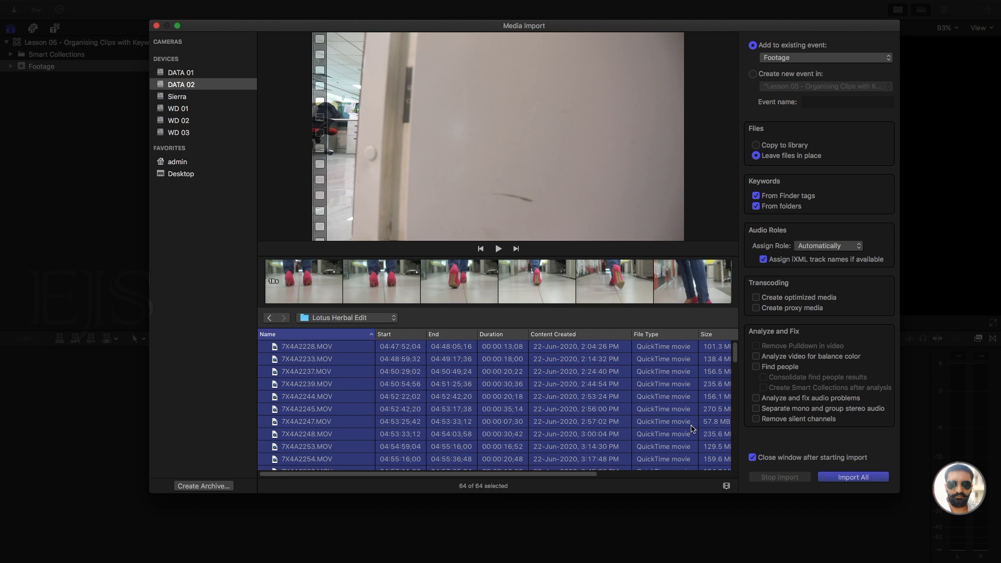
pyautogui.click(854, 478)
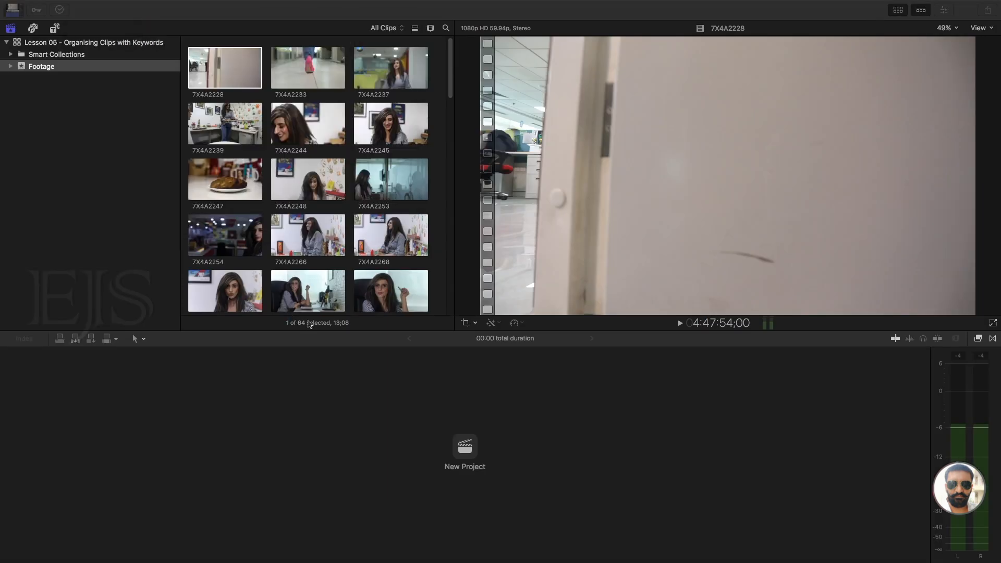
# Preview several of the imported clips in the first part of the Footage event, from 7X4A2228 to 7X4A2300
pyautogui.click(326, 289)
pyautogui.scroll(-5, 321, 282)
pyautogui.scroll(-4, 320, 280)
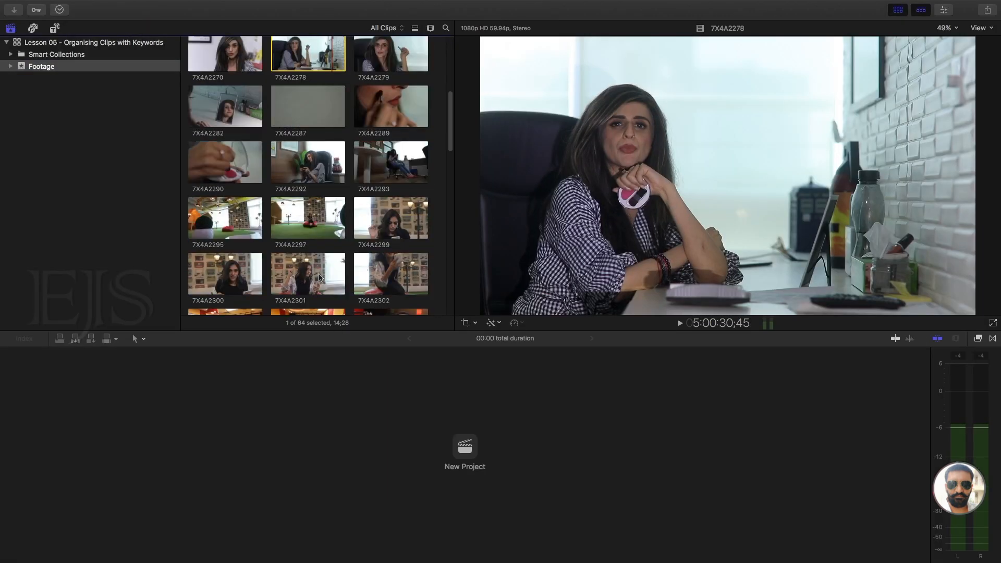
pyautogui.scroll(9, 319, 270)
pyautogui.click(235, 76)
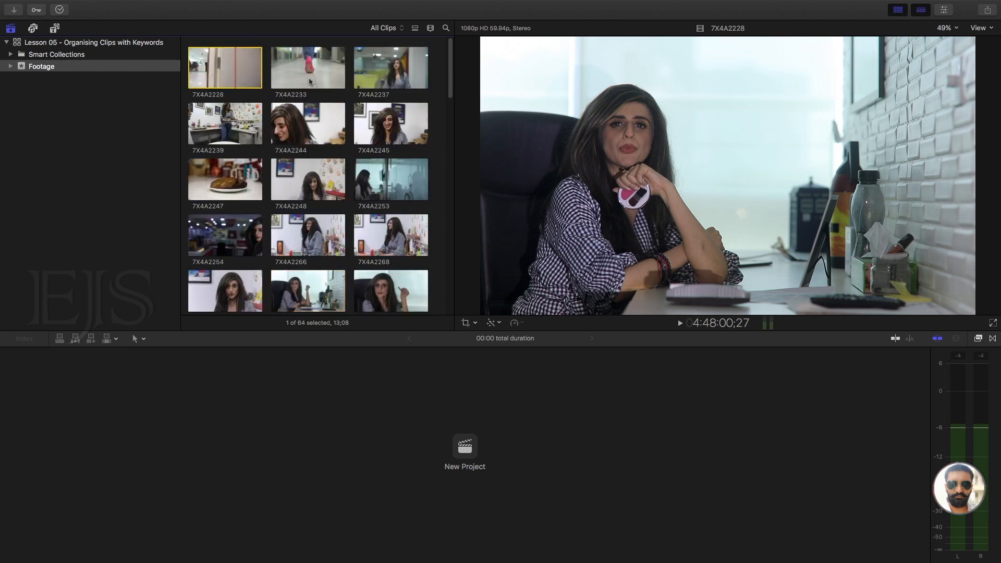
pyautogui.click(303, 179)
pyautogui.scroll(-5, 365, 208)
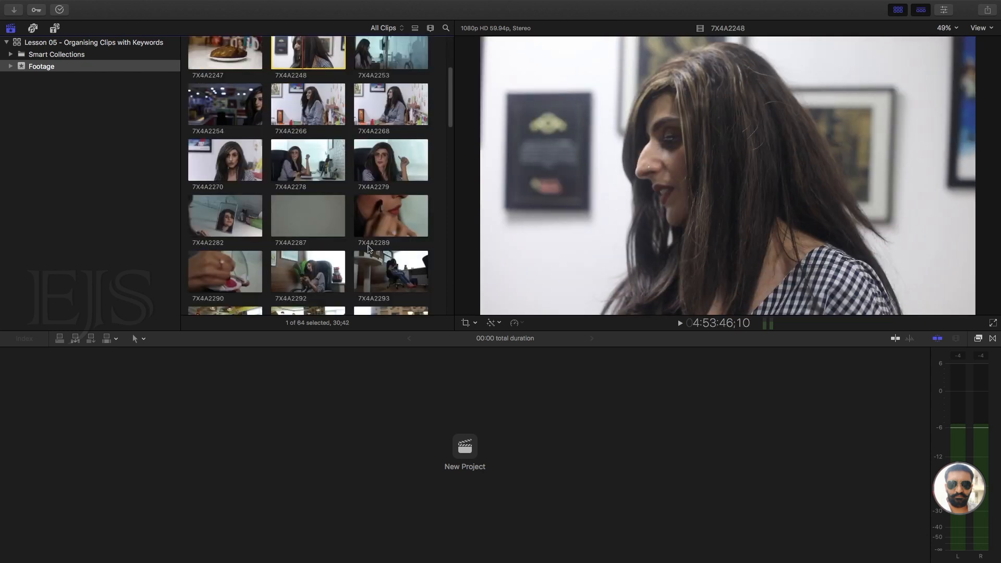
pyautogui.click(397, 230)
pyautogui.click(392, 271)
pyautogui.scroll(-5, 391, 271)
pyautogui.click(389, 237)
pyautogui.click(222, 235)
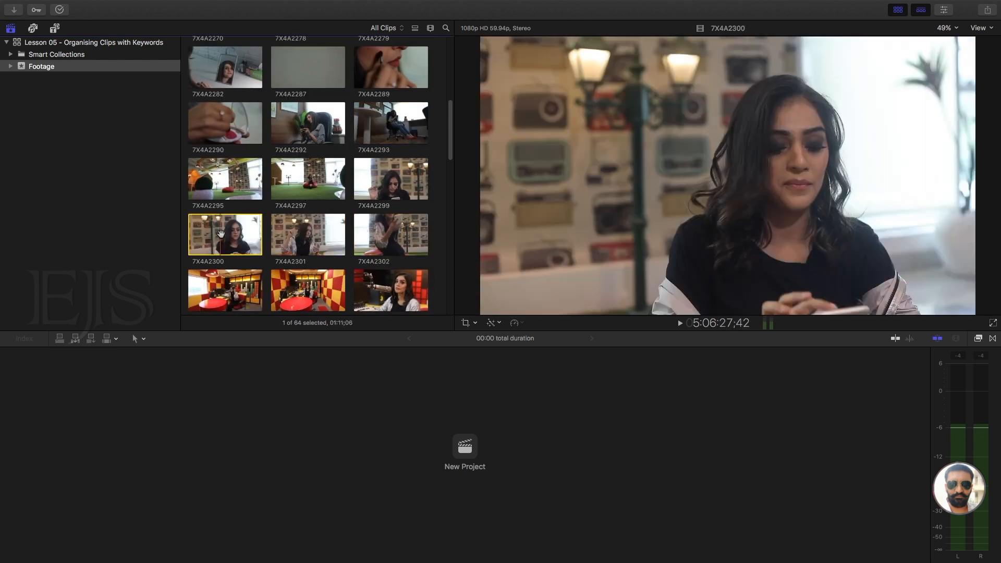
# Preview further clips in the Footage event, including 7X4A2339, 7X4A2340 and 7X4A2382
pyautogui.scroll(-3, 221, 234)
pyautogui.scroll(-8, 221, 234)
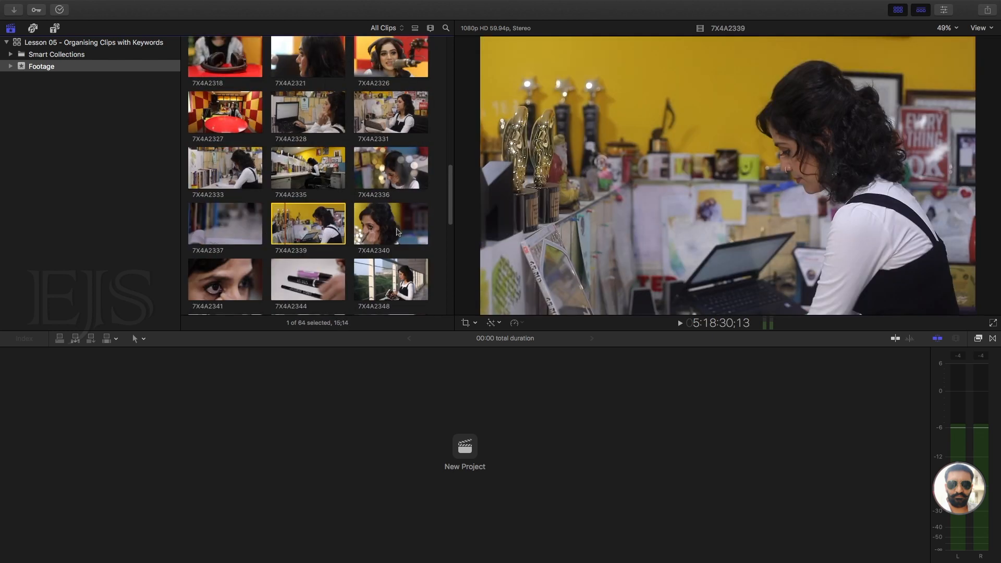
pyautogui.click(402, 228)
pyautogui.scroll(-4, 365, 227)
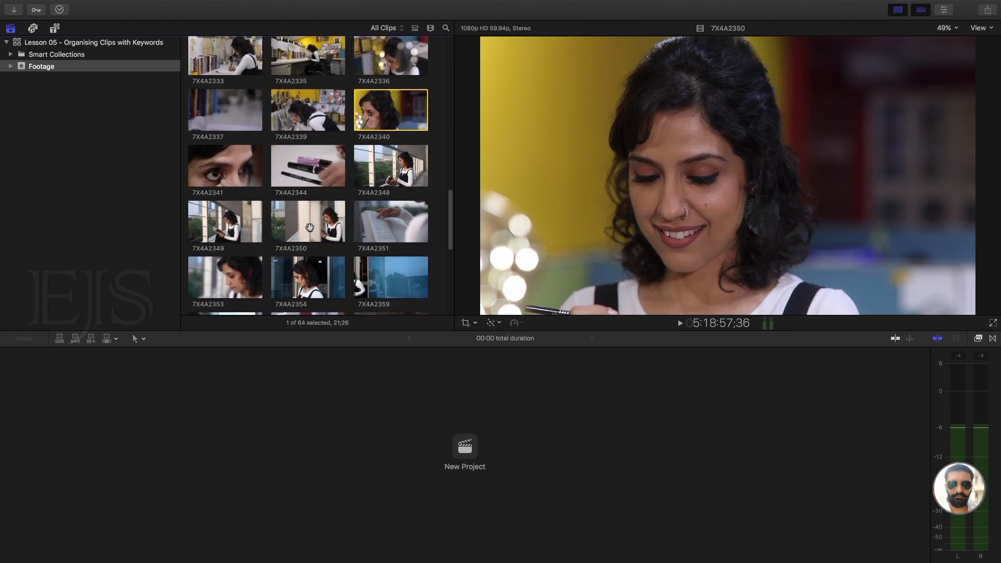
pyautogui.click(342, 226)
pyautogui.scroll(-4, 342, 226)
pyautogui.click(397, 206)
pyautogui.click(384, 255)
pyautogui.click(316, 255)
pyautogui.click(226, 253)
pyautogui.scroll(-7, 225, 251)
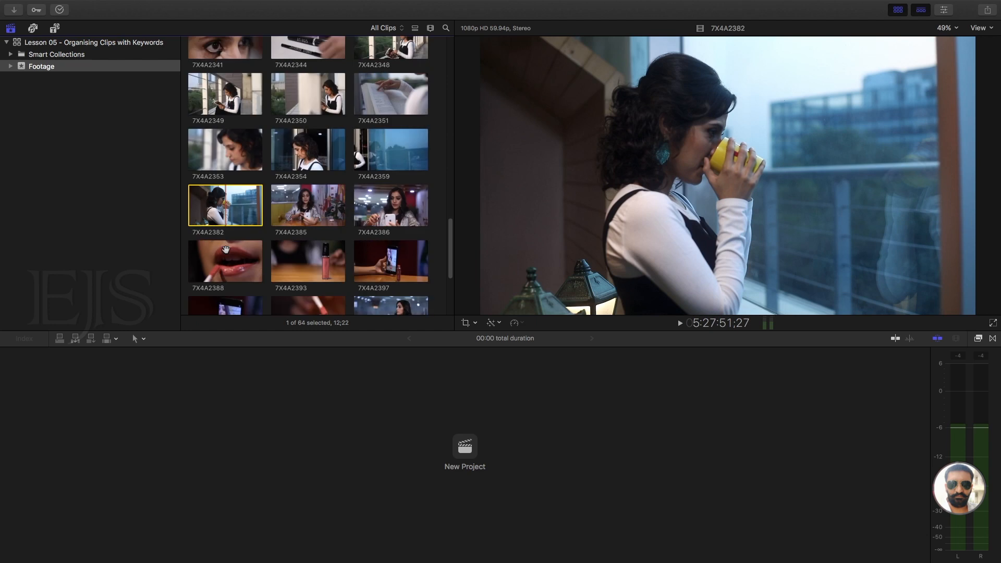
# Check the last clips of the Footage event, including 7X4A2411 and 7X4A2420, and look over the clip list again from its beginning
pyautogui.click(213, 275)
pyautogui.click(240, 221)
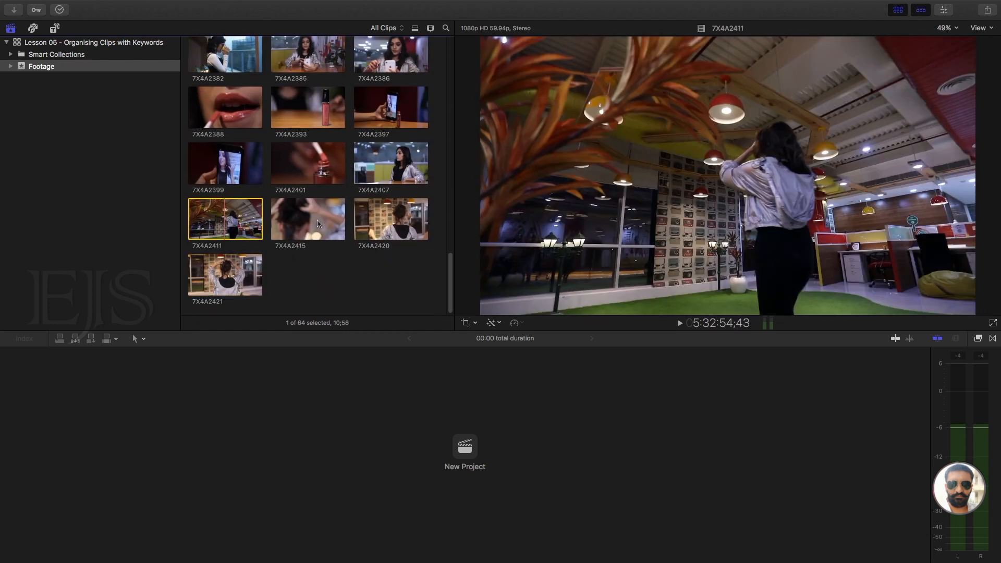
pyautogui.click(319, 224)
pyautogui.click(356, 227)
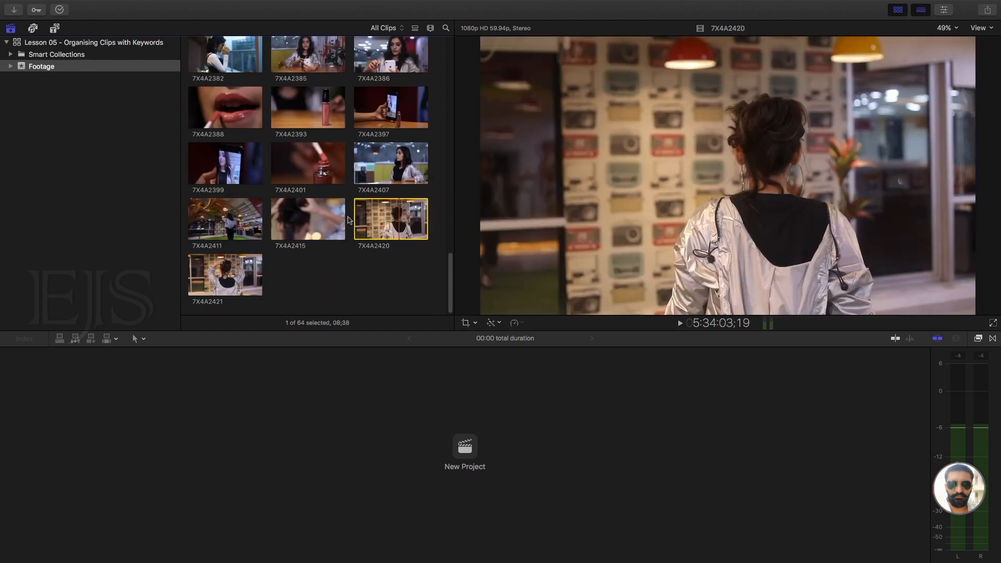
pyautogui.click(336, 276)
pyautogui.scroll(20, 329, 256)
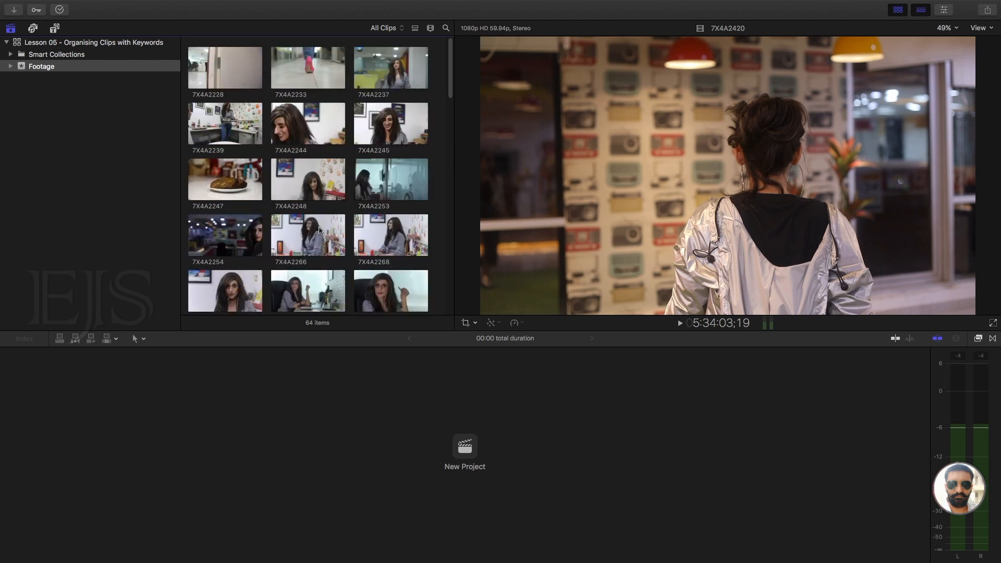
pyautogui.scroll(-10, 321, 215)
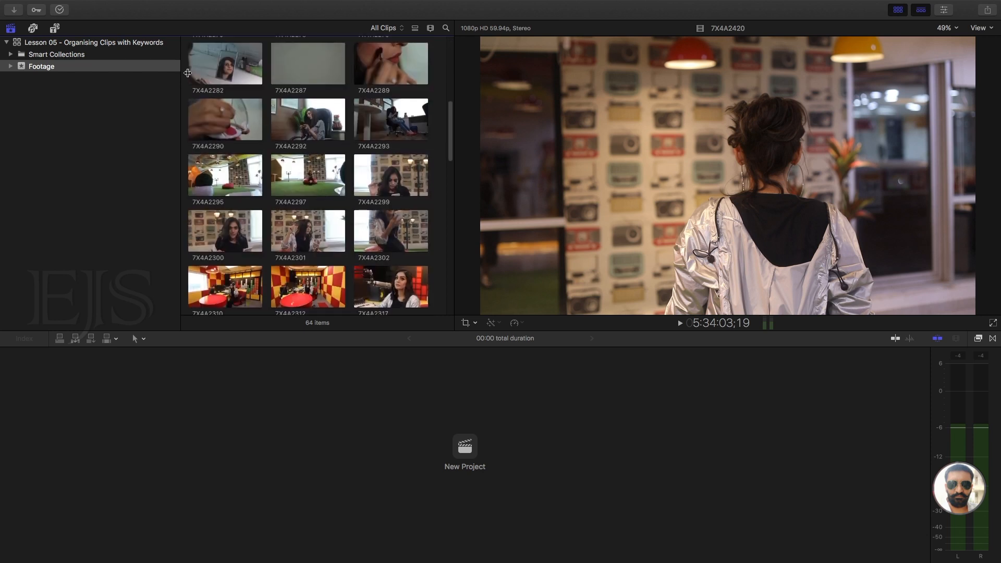
# Create a new event named Timeline in the Lesson 05 - Organising Clips with Keywords library
pyautogui.click(89, 6)
pyautogui.moveTo(149, 19)
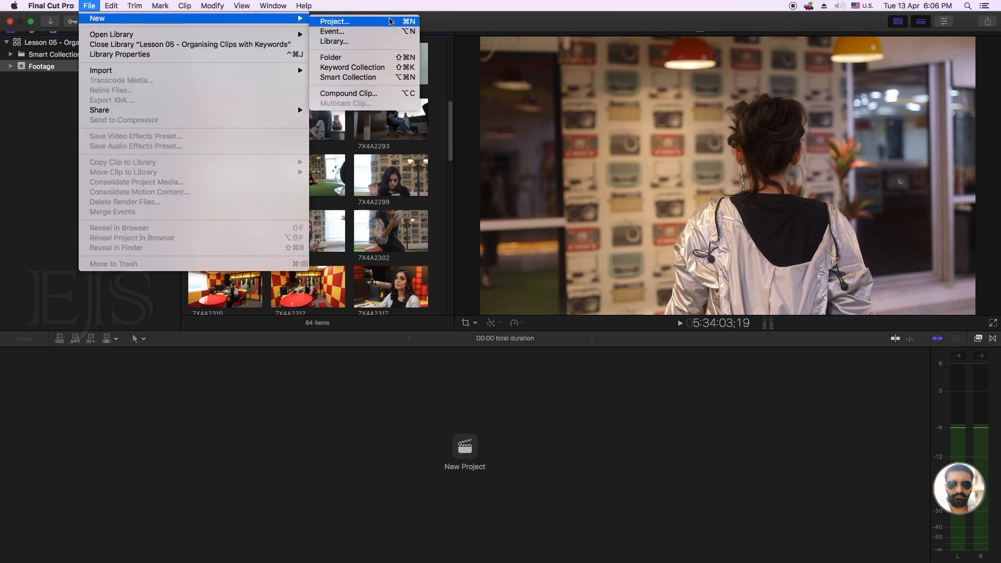
pyautogui.click(379, 31)
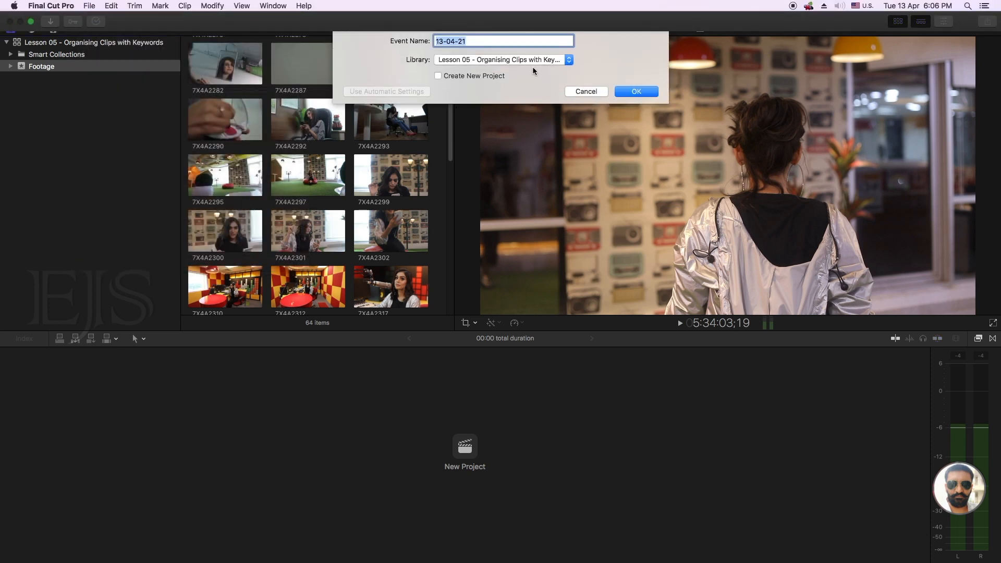
pyautogui.write('Timeline')
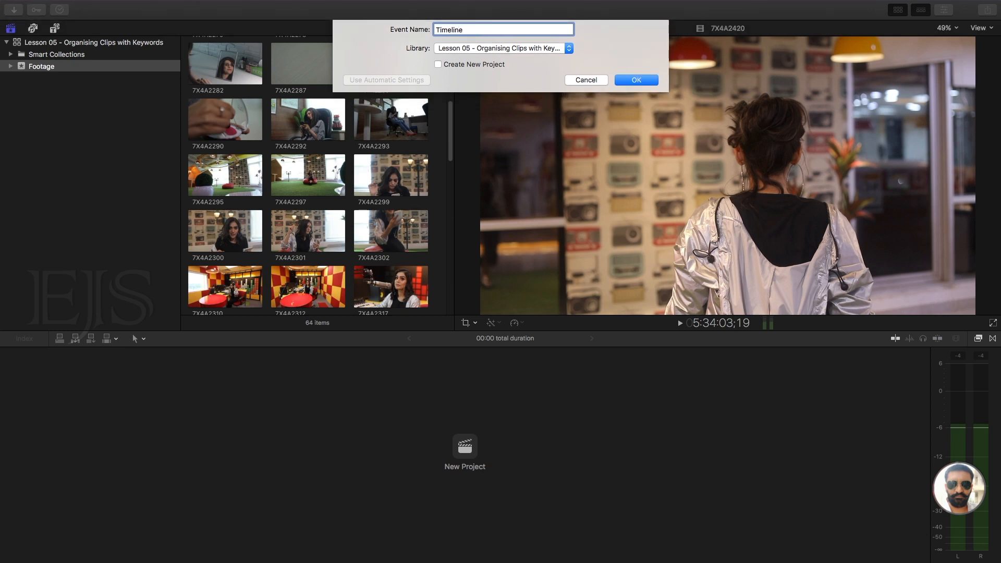
pyautogui.press('Return')
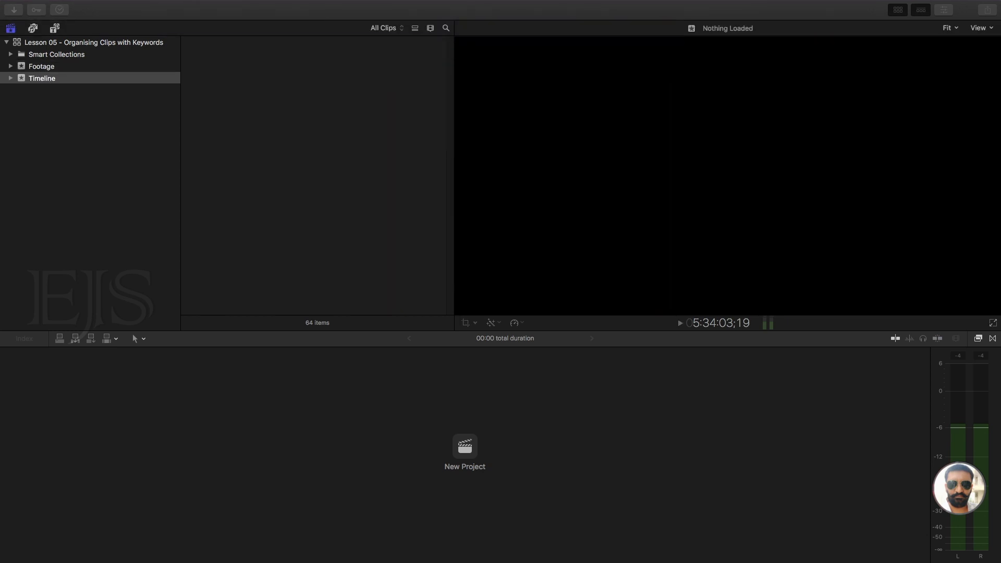
# Return to the Footage event, preview clip 7X4A2401 and look back through the clips shot at other locations
pyautogui.click(86, 67)
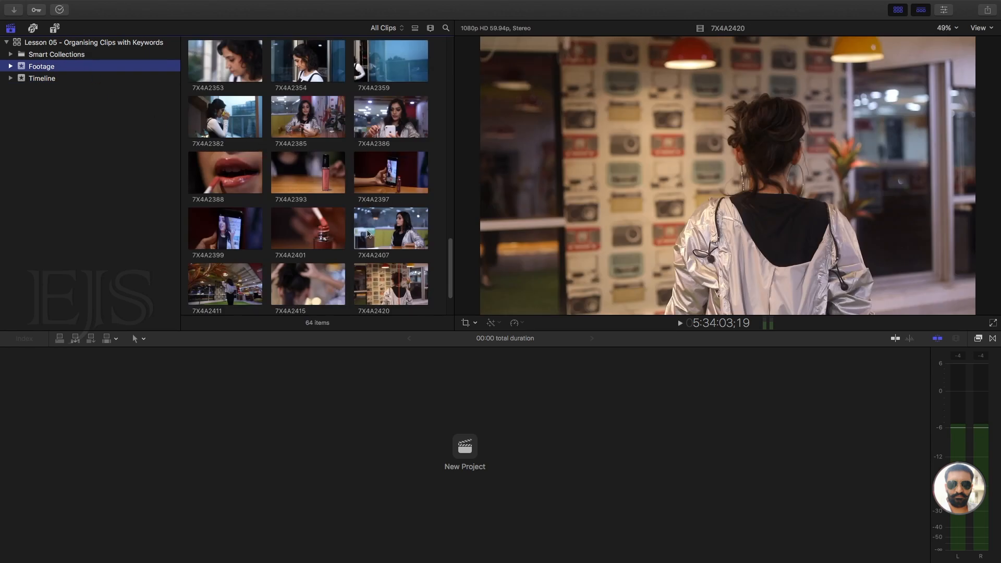
pyautogui.click(340, 224)
pyautogui.scroll(-1, 365, 220)
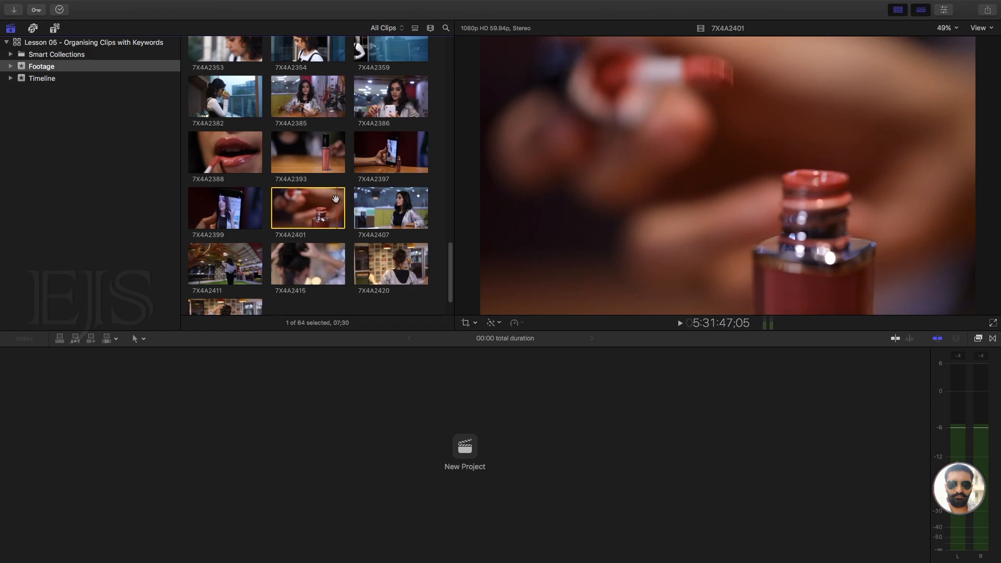
pyautogui.scroll(-1, 336, 199)
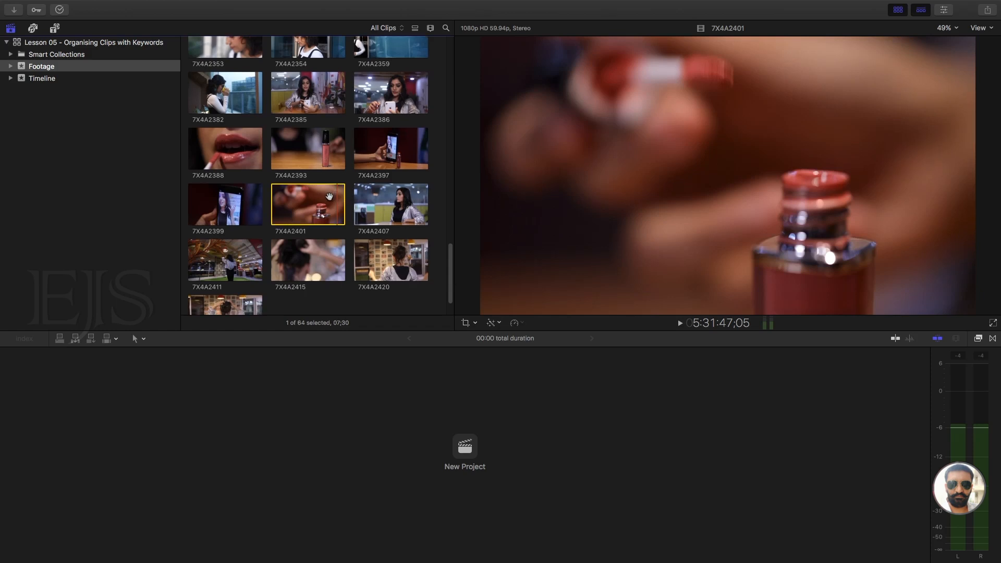
pyautogui.scroll(-2, 331, 195)
pyautogui.scroll(2, 327, 196)
pyautogui.scroll(5, 327, 196)
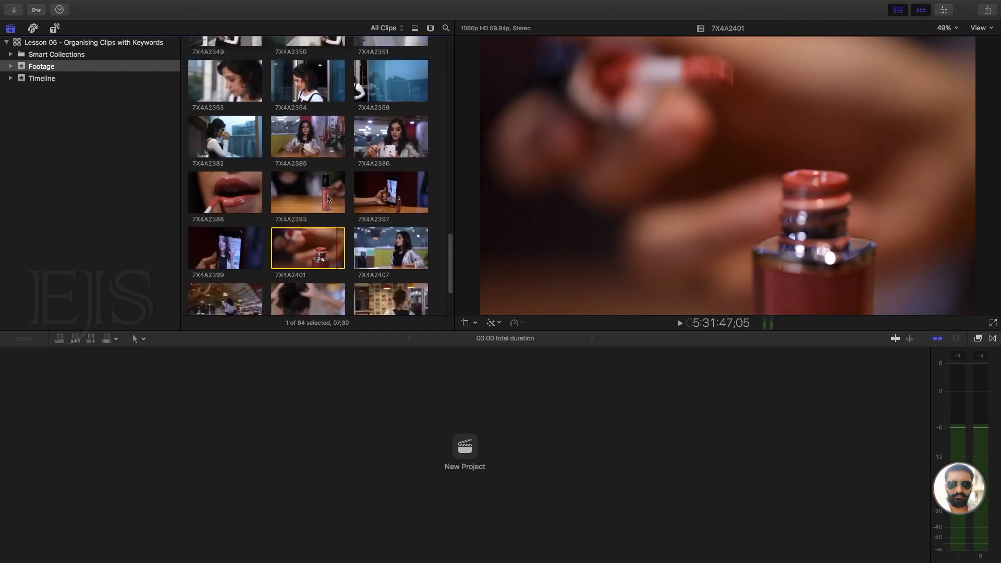
pyautogui.scroll(2, 328, 198)
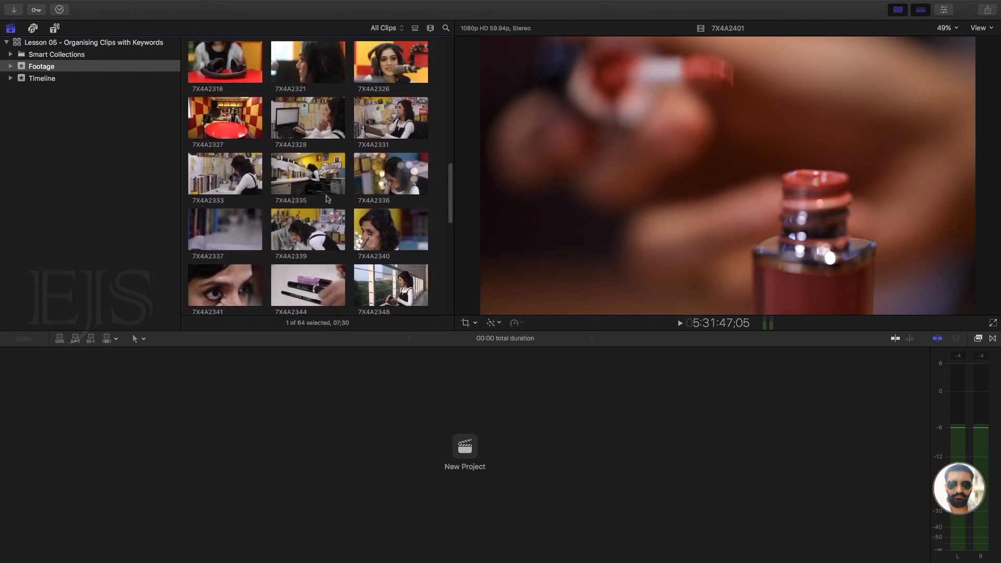
pyautogui.scroll(1, 327, 199)
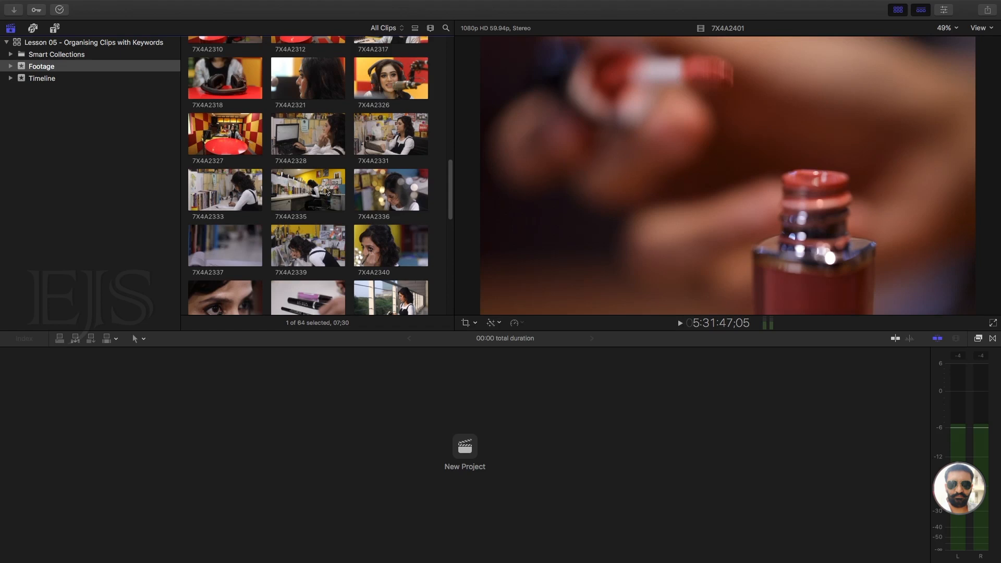
# Preview the laptop shots 7X4A2328 and 7X4A2331, play part of 7X4A2331, and select clip 7X4A2336
pyautogui.click(294, 135)
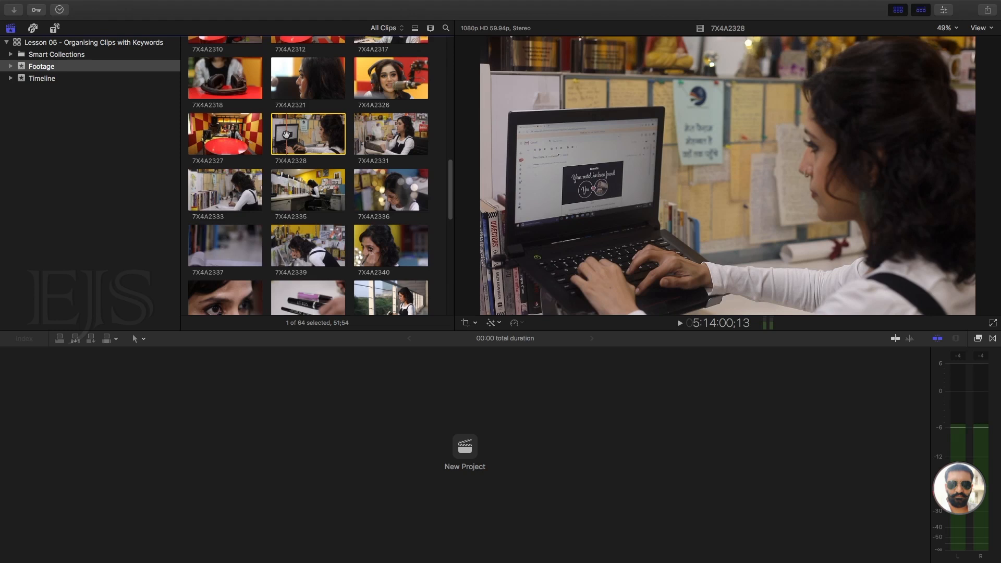
pyautogui.click(389, 139)
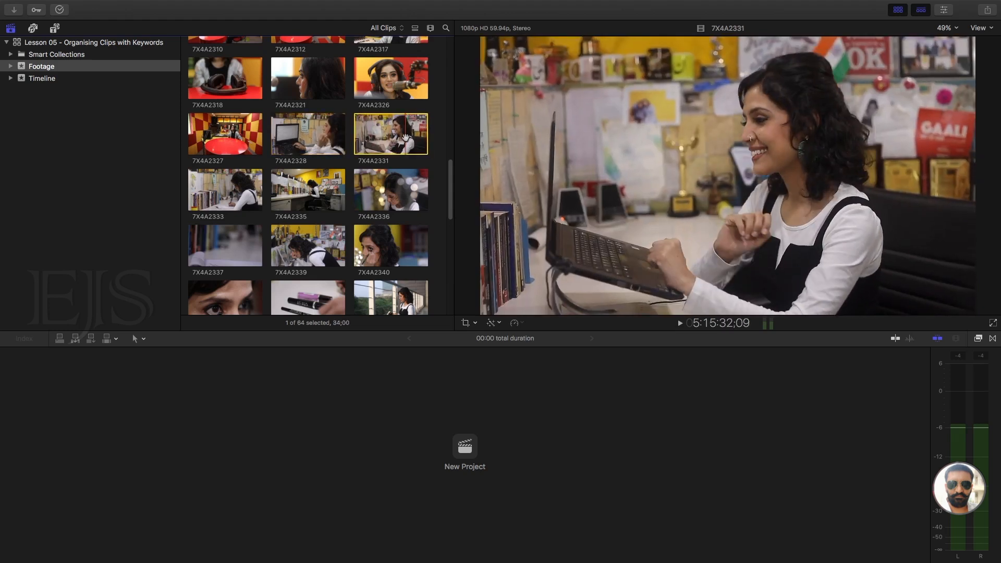
pyautogui.doubleClick(376, 135)
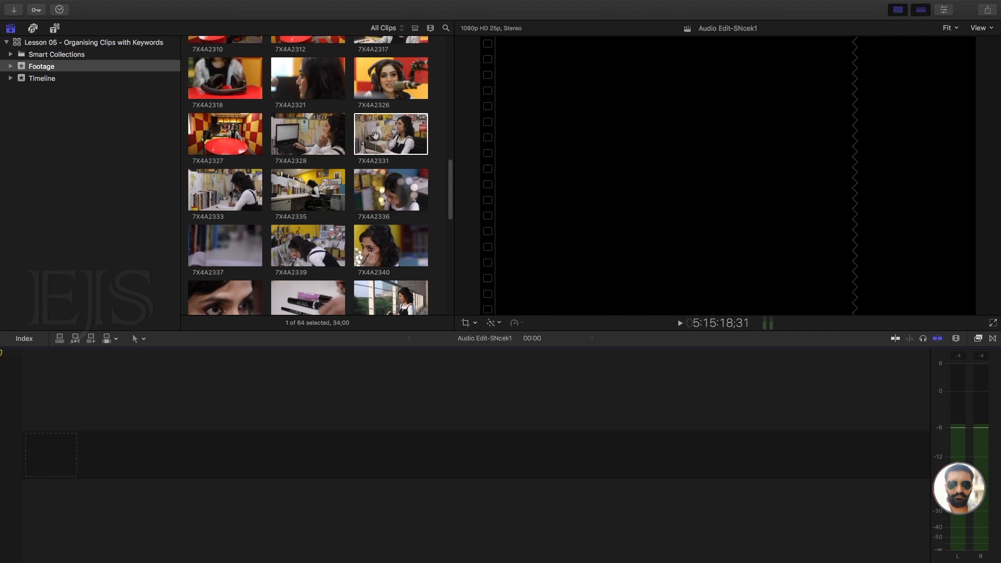
pyautogui.click(374, 136)
pyautogui.press('space')
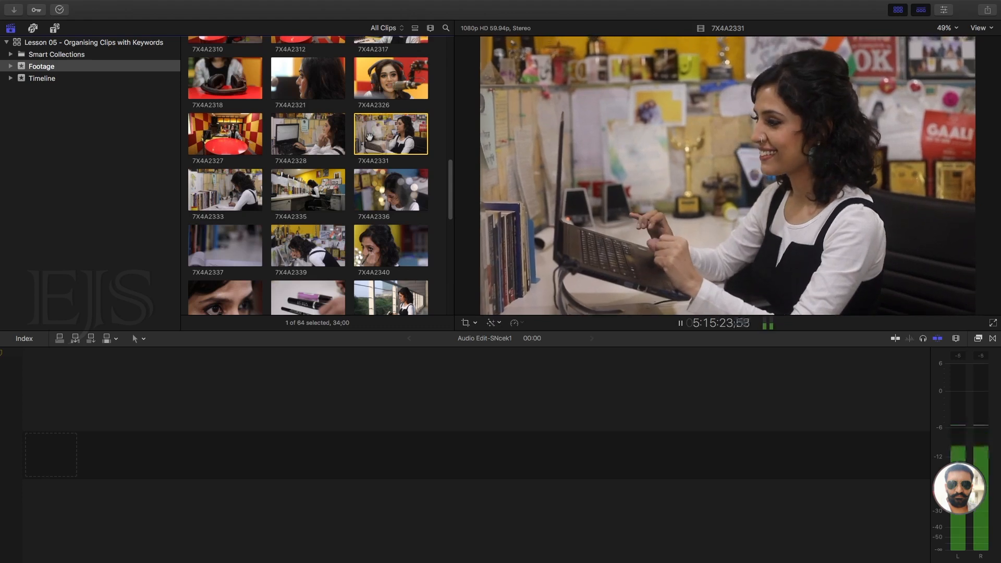
pyautogui.press('space')
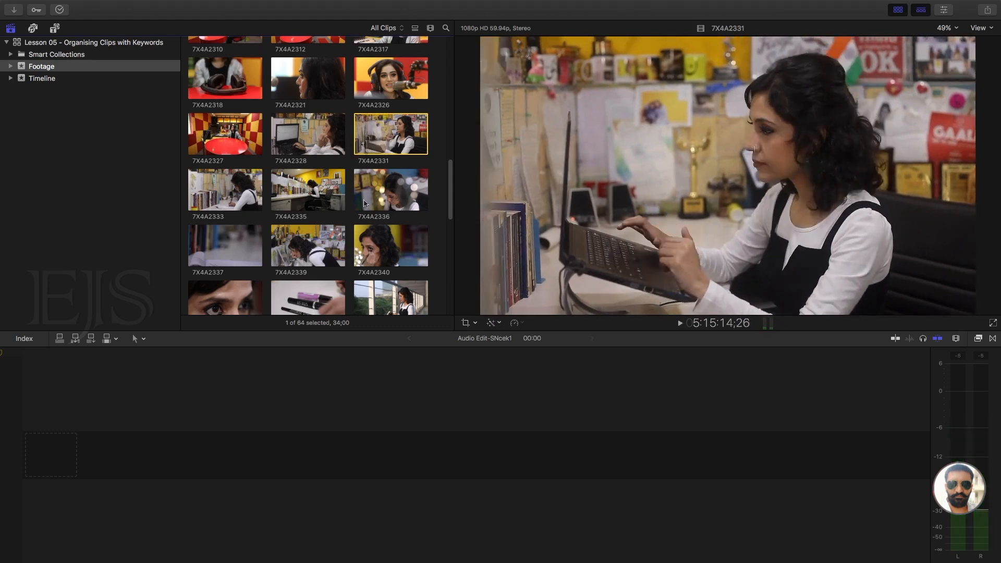
pyautogui.click(381, 200)
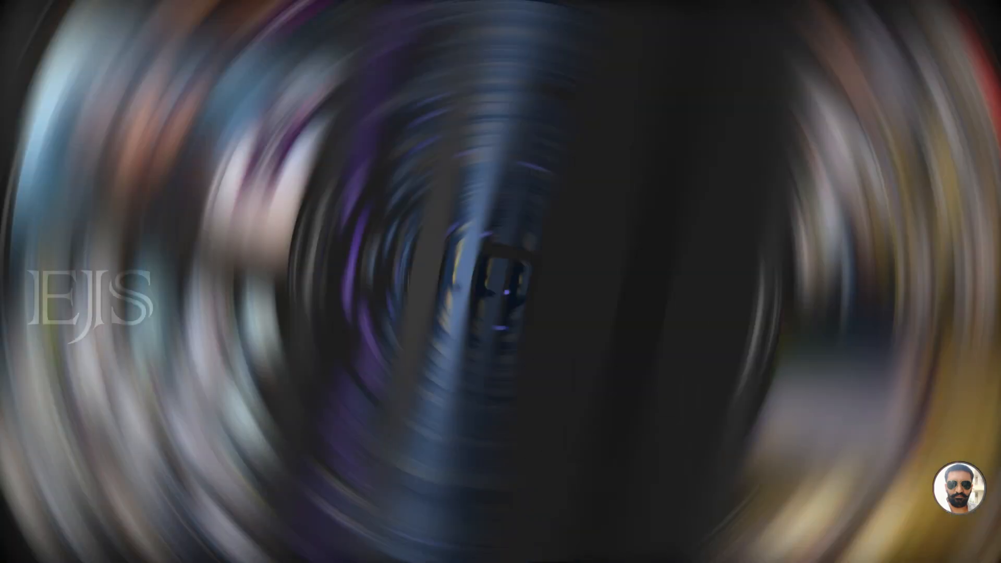
# Look through the clips of the Master Lotus - RM library, including the footage and GFX groups
pyautogui.scroll(-20, 265, 198)
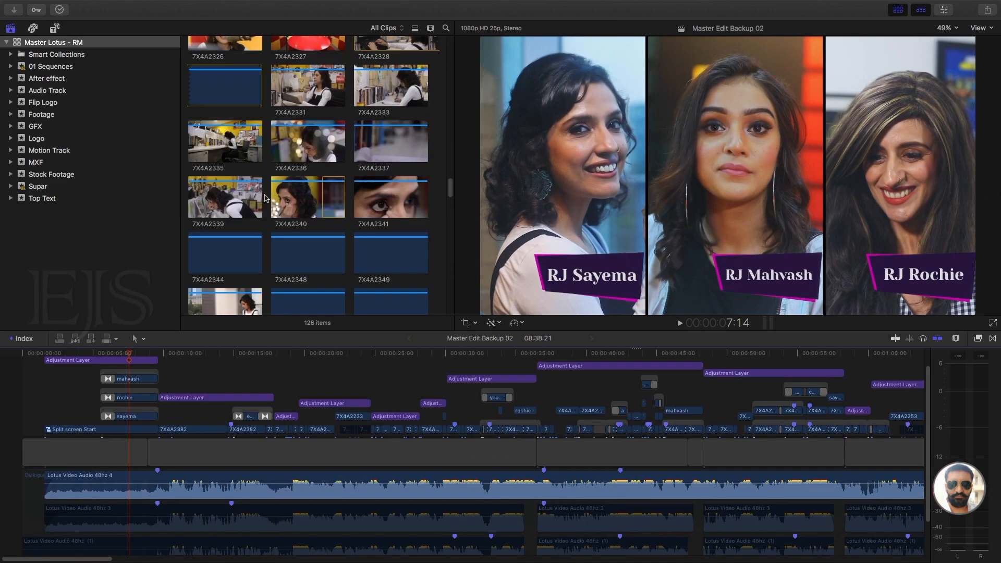
pyautogui.scroll(20, 265, 199)
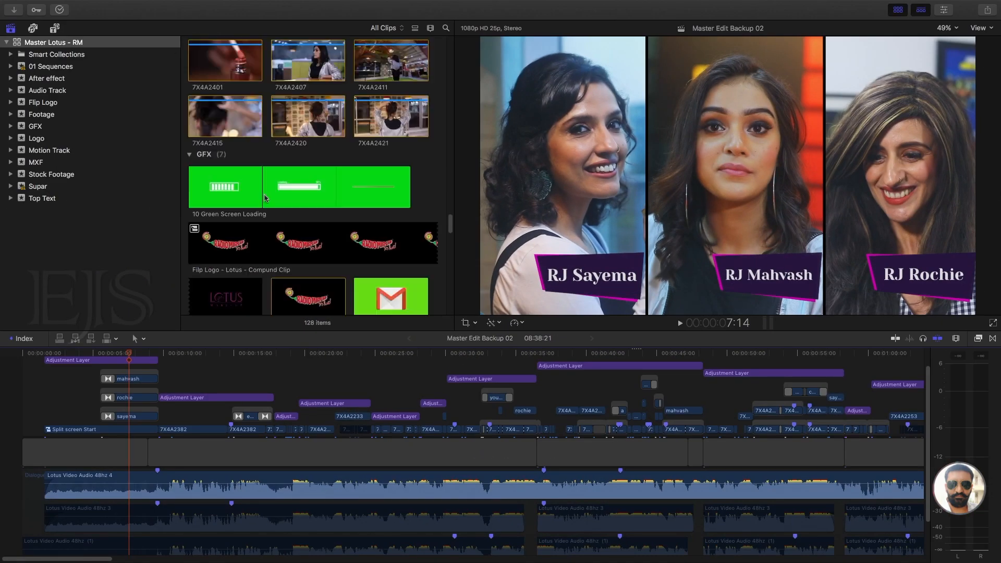
# Expand the Footage, Supar and Top Text events to examine their keyword collections, and close the Master Lotus - RM library
pyautogui.scroll(15, 264, 198)
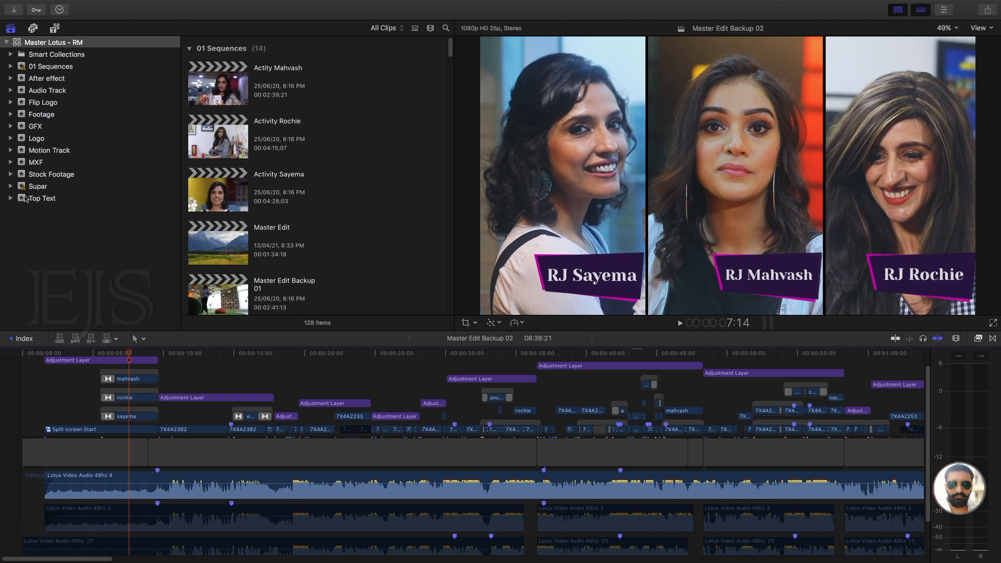
pyautogui.click(10, 115)
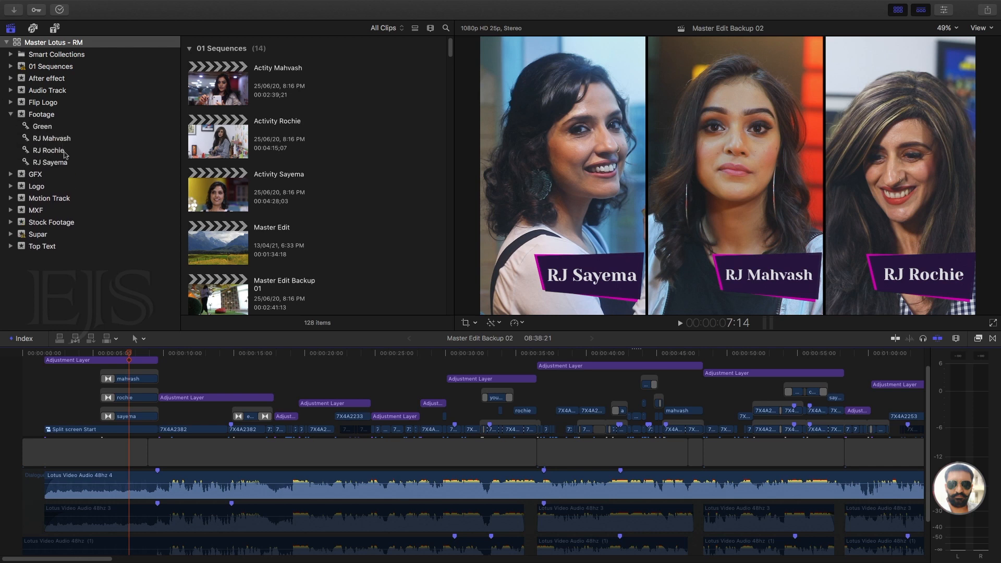
pyautogui.click(11, 235)
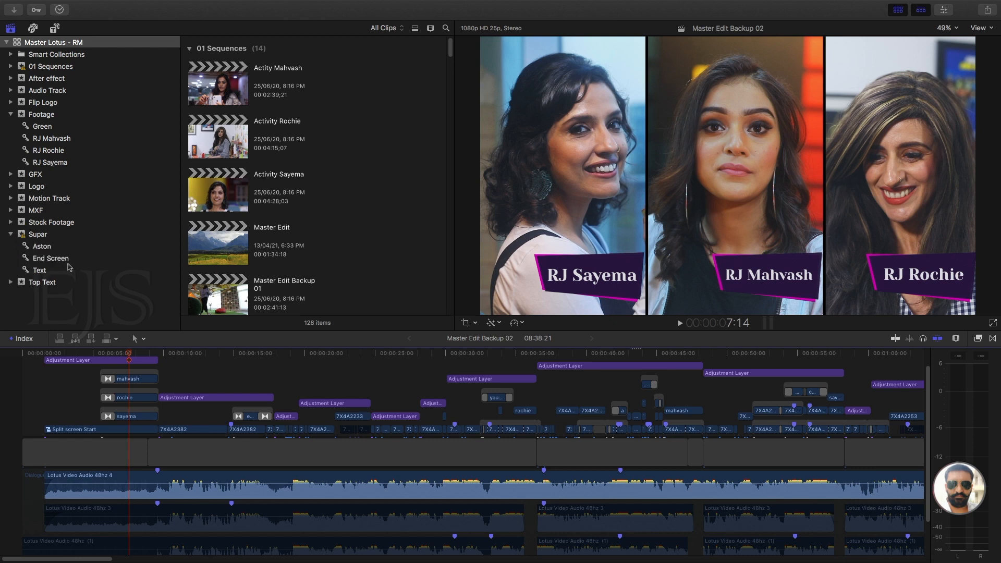
pyautogui.click(10, 282)
pyautogui.rightClick(42, 43)
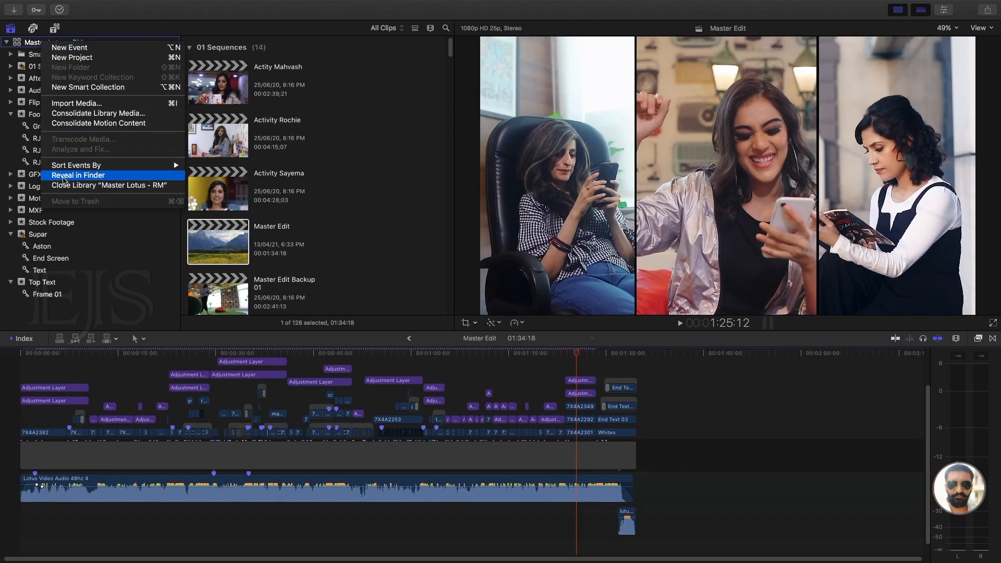
pyautogui.click(70, 187)
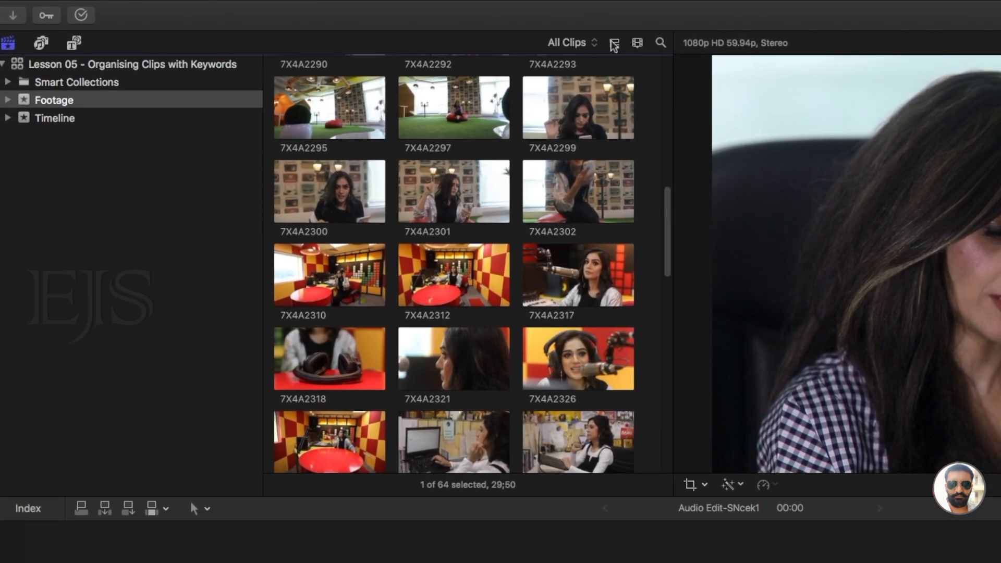
# Show the Footage clips in list view, look through them, and return to thumbnail view
pyautogui.click(614, 45)
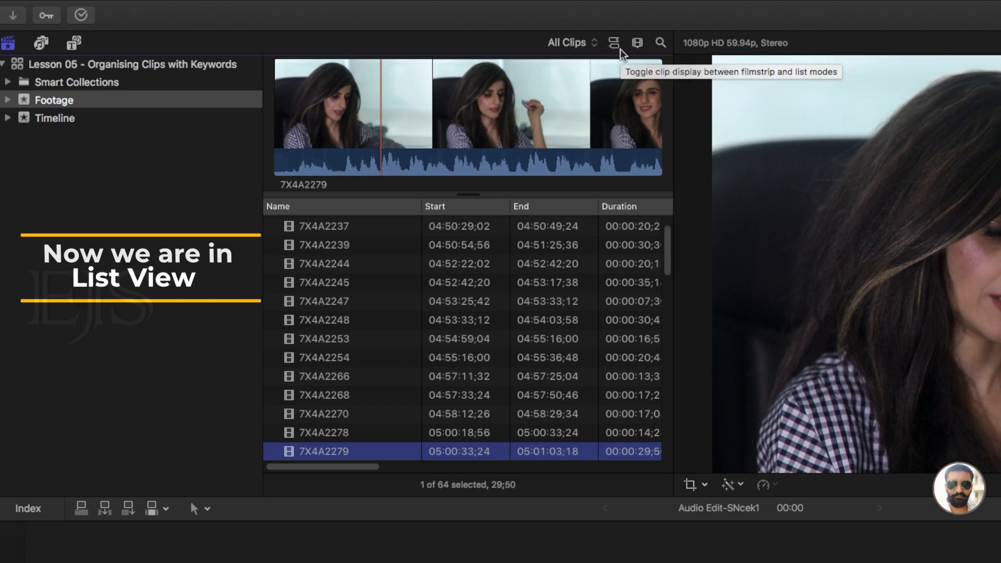
pyautogui.scroll(2, 339, 335)
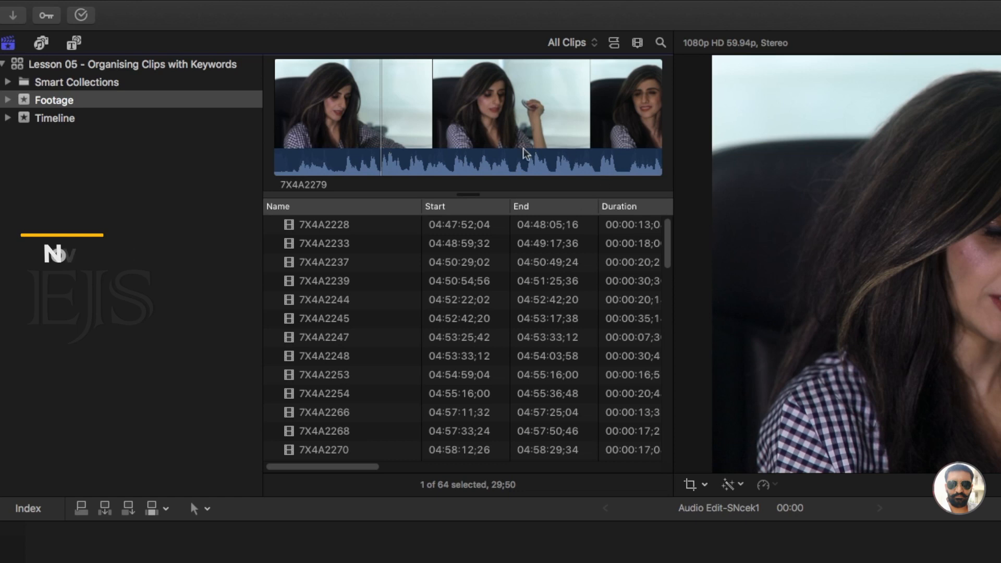
pyautogui.click(615, 42)
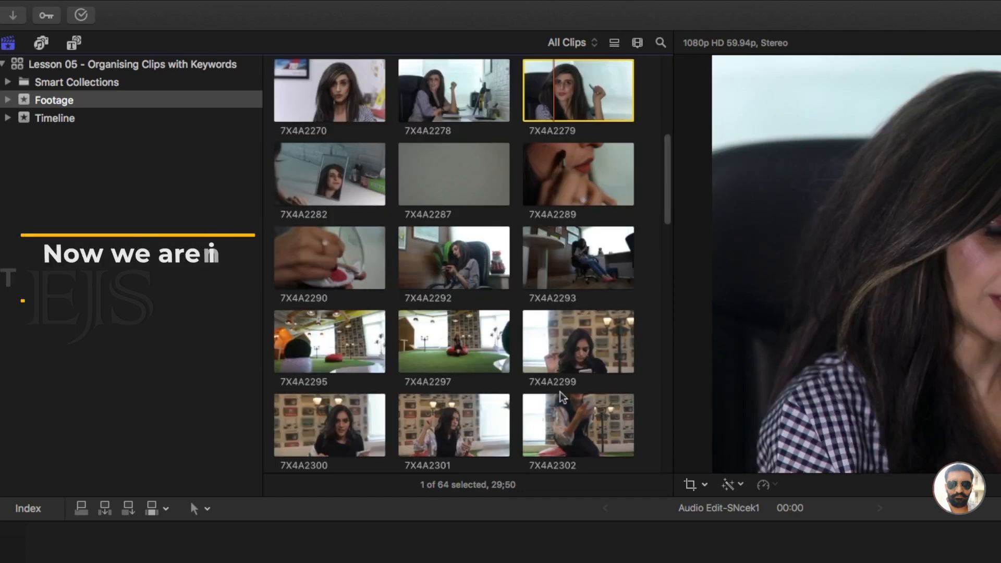
pyautogui.scroll(1, 606, 79)
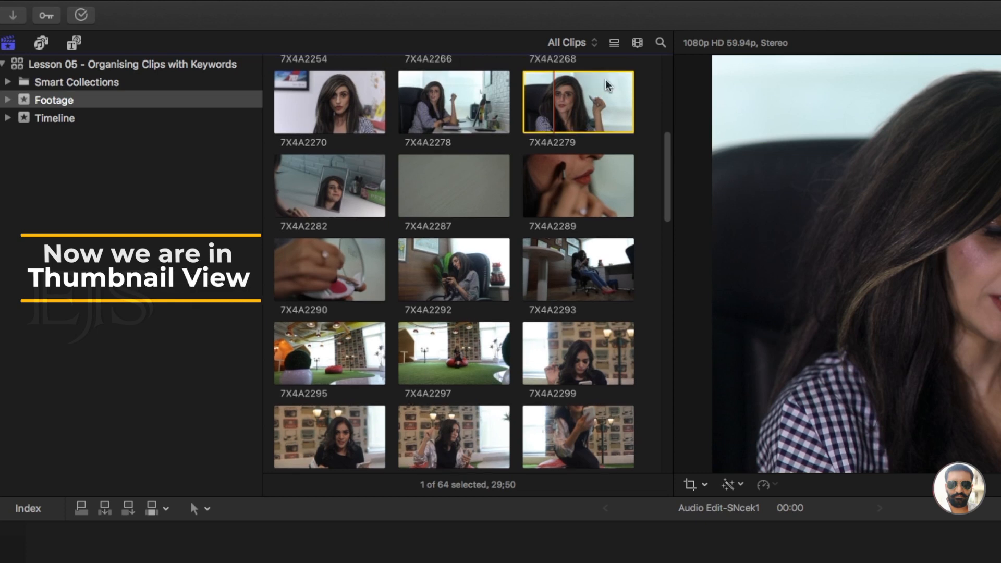
# Shrink the clip thumbnails in the browser and stretch the filmstrips to 5s per thumbnail
pyautogui.click(640, 42)
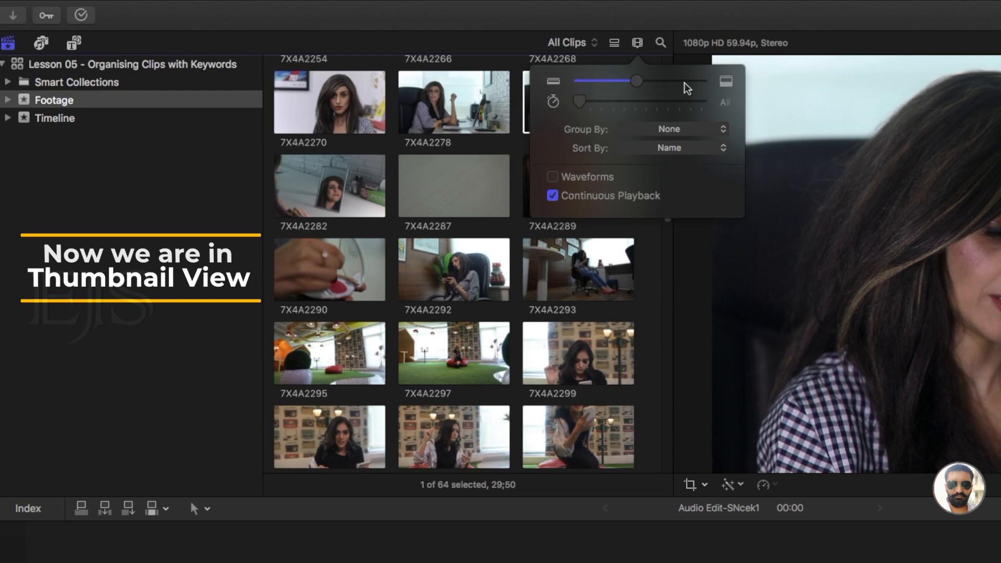
pyautogui.moveTo(636, 82); pyautogui.dragTo(597, 93)
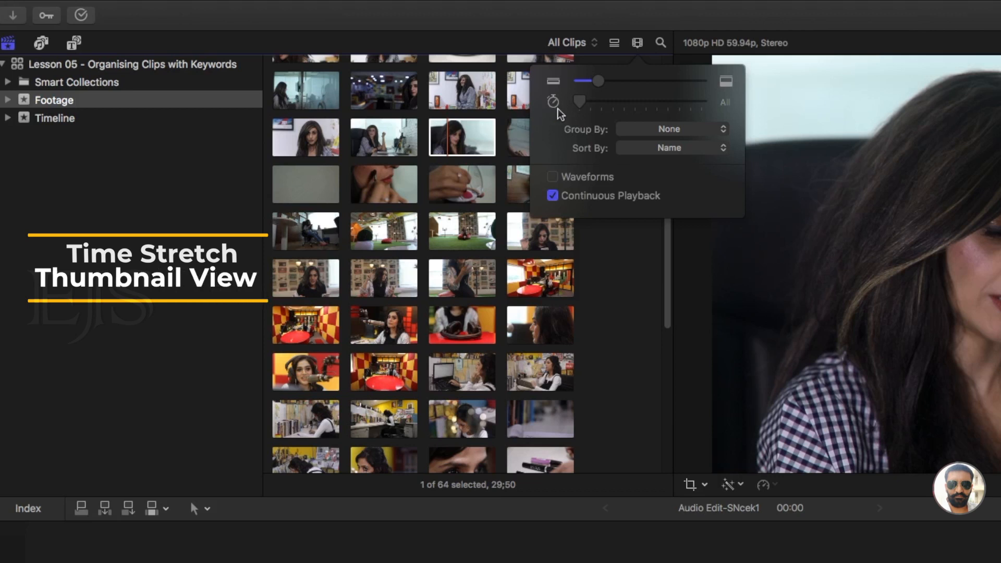
pyautogui.moveTo(584, 103); pyautogui.dragTo(620, 103)
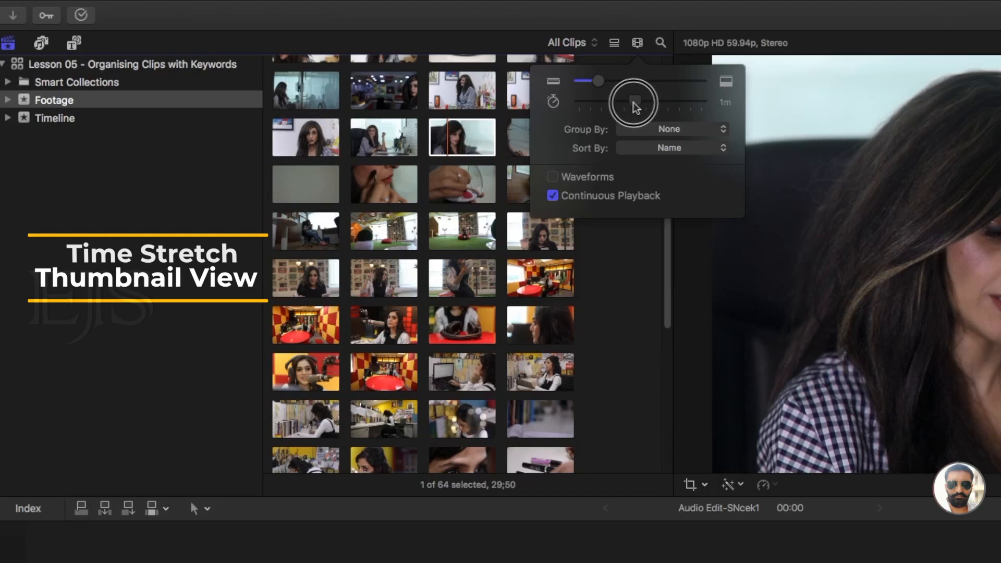
pyautogui.moveTo(636, 107); pyautogui.dragTo(675, 109)
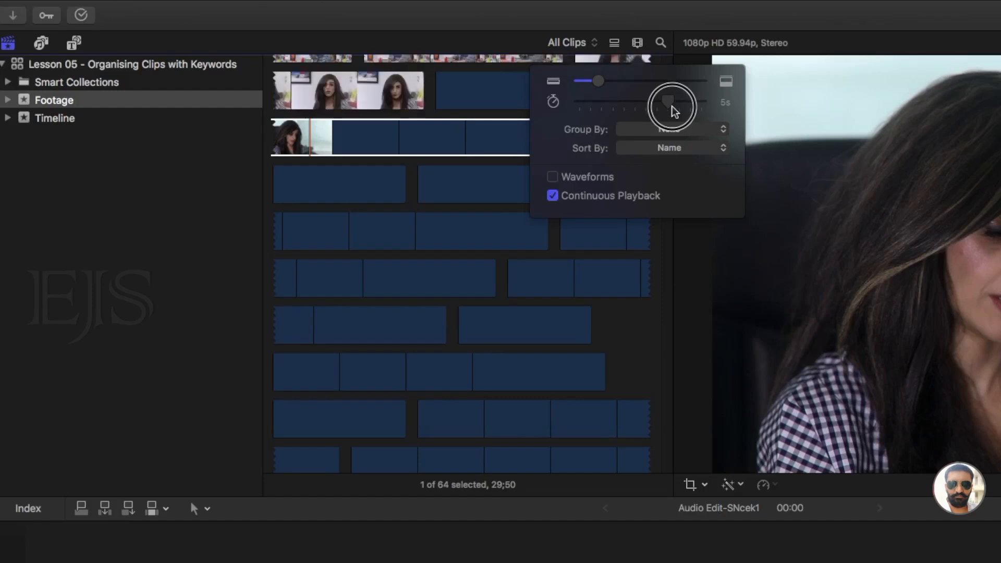
# Enlarge the clip thumbnails slightly, try a 2s filmstrip duration, and set the duration back to All
pyautogui.moveTo(600, 80); pyautogui.dragTo(614, 81)
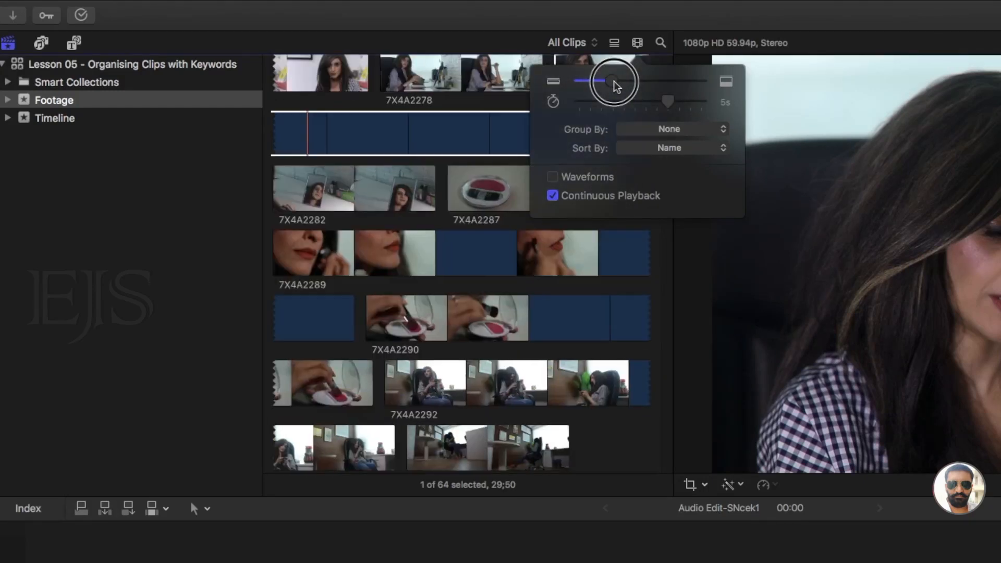
pyautogui.moveTo(668, 102); pyautogui.dragTo(678, 102)
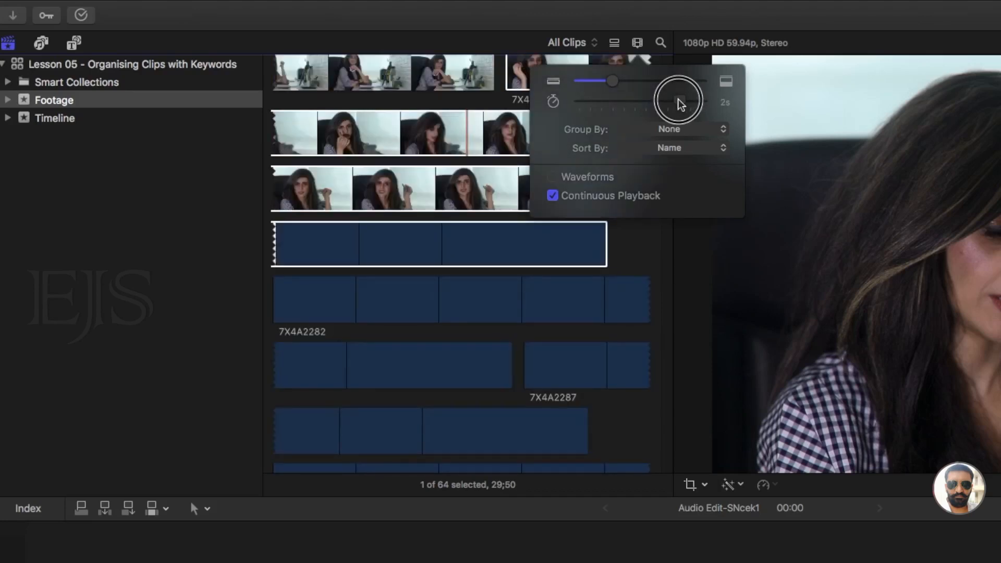
pyautogui.moveTo(682, 103); pyautogui.dragTo(618, 82)
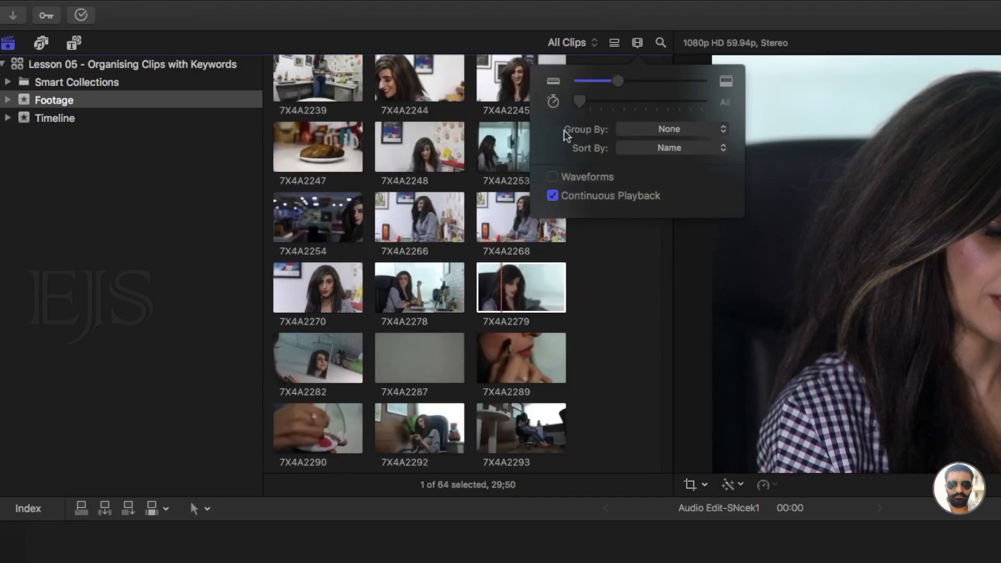
# Examine the clip grouping and sorting options, keeping Group By at None and Sort By at Name
pyautogui.click(647, 135)
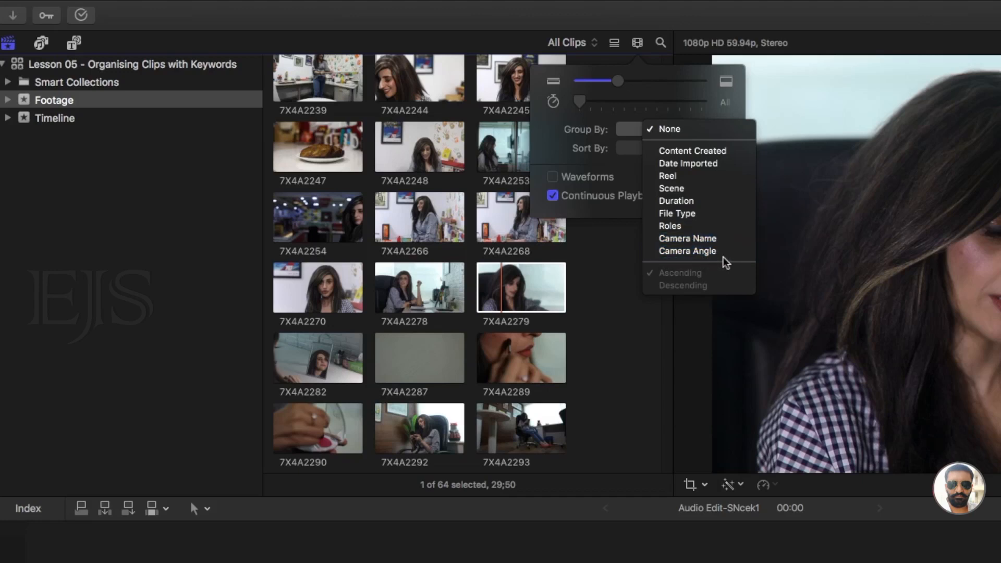
pyautogui.click(562, 143)
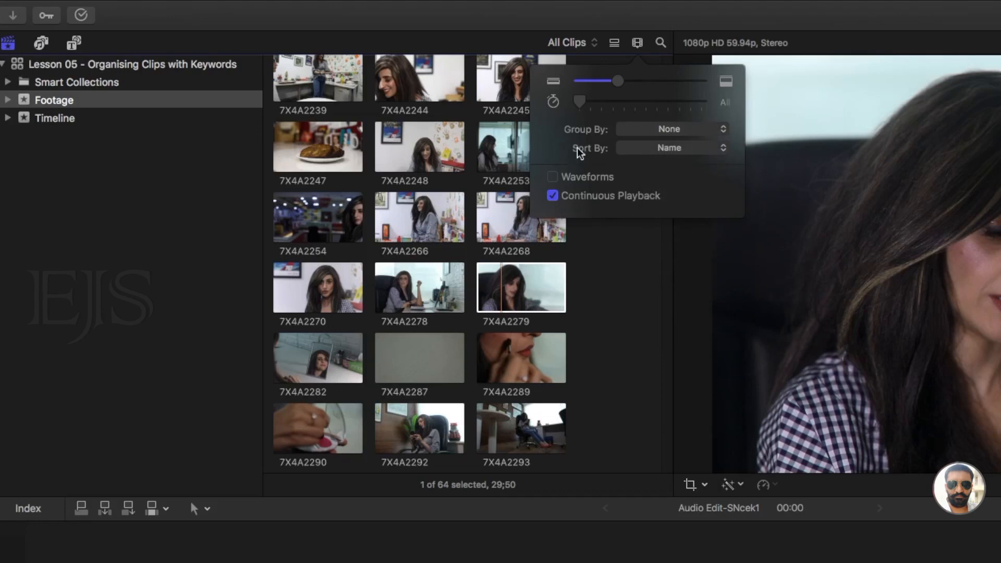
pyautogui.click(647, 150)
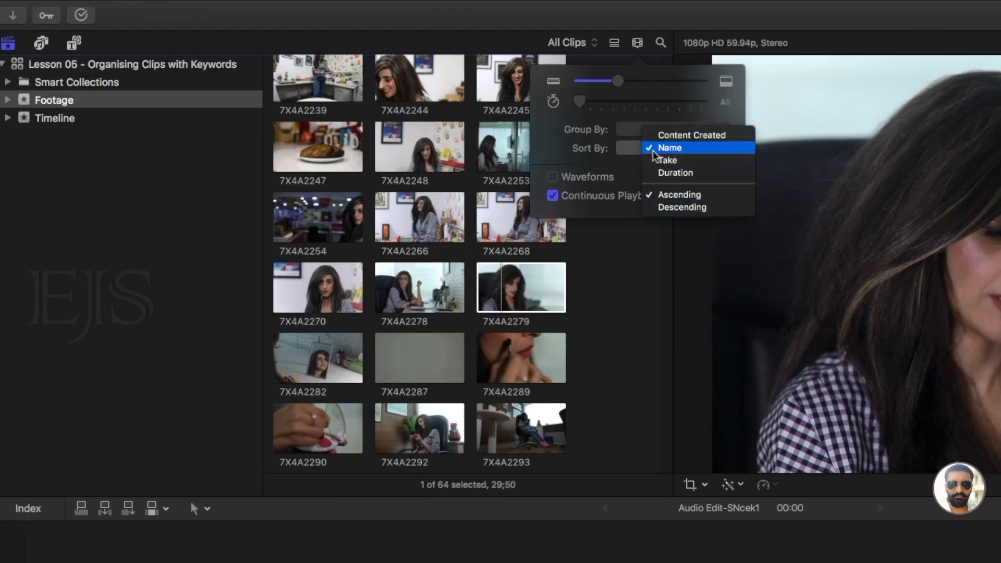
pyautogui.click(653, 151)
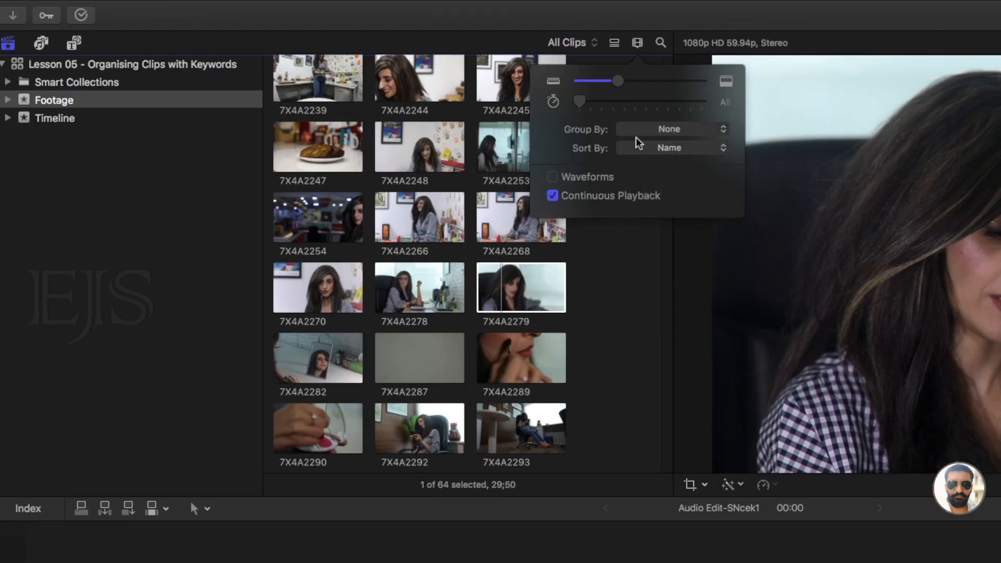
pyautogui.click(643, 131)
pyautogui.click(663, 131)
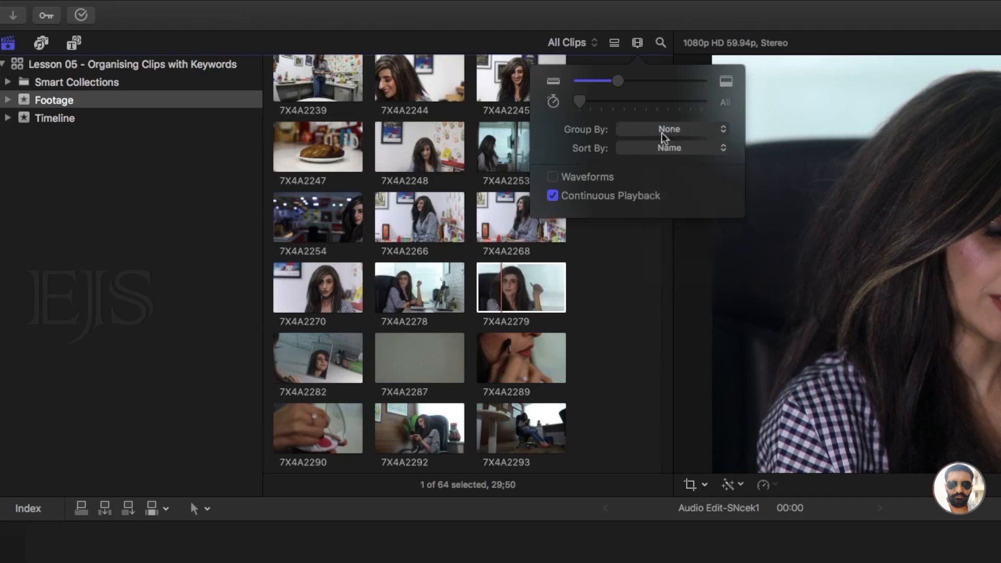
pyautogui.click(640, 147)
pyautogui.click(683, 148)
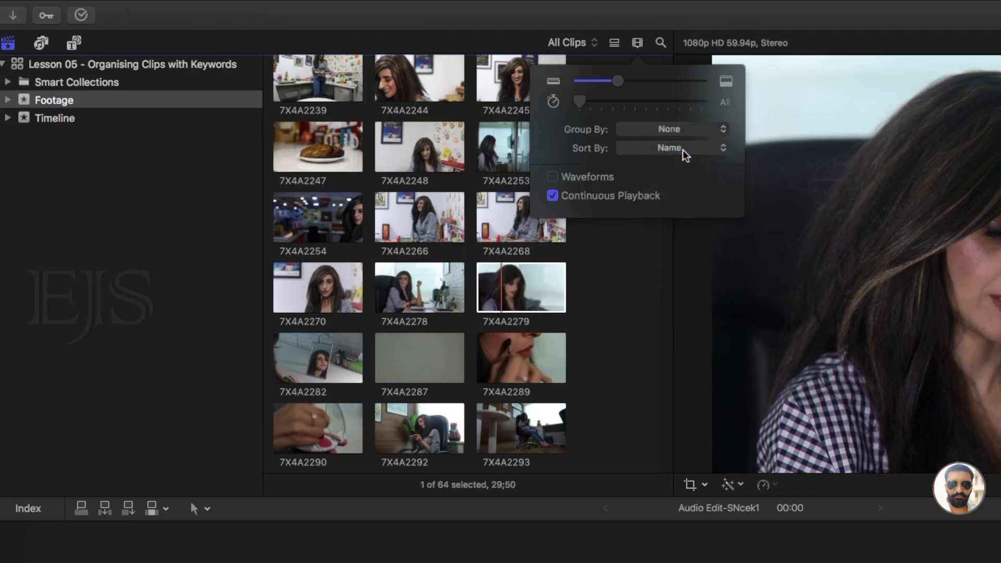
# Try showing audio waveforms on the clip thumbnails and turn them off again
pyautogui.click(553, 178)
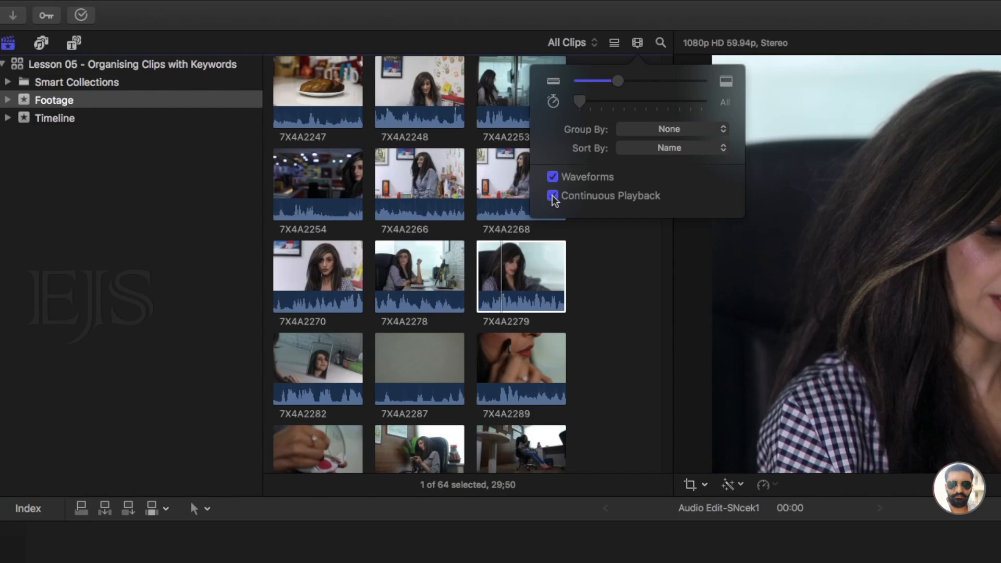
pyautogui.click(552, 176)
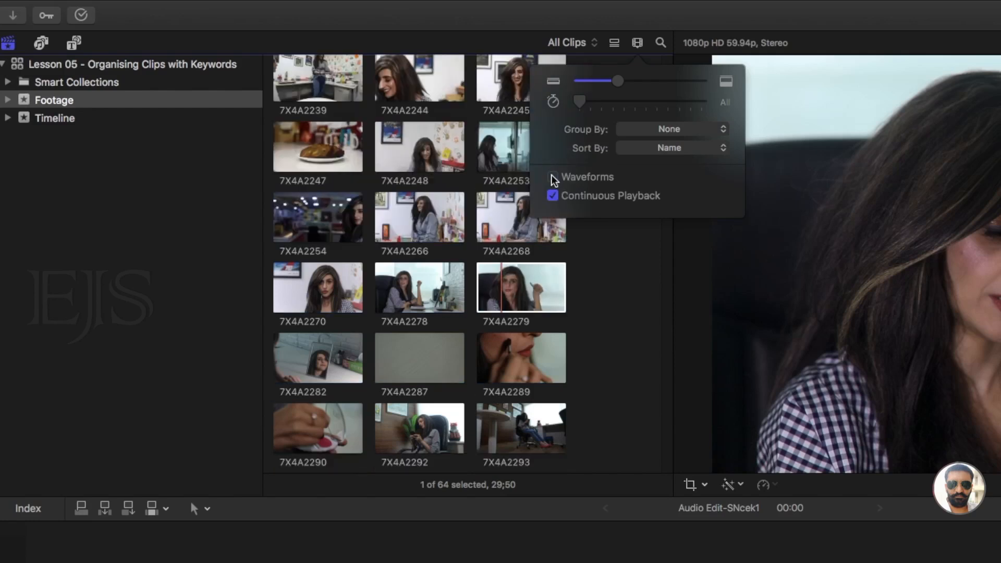
pyautogui.click(552, 177)
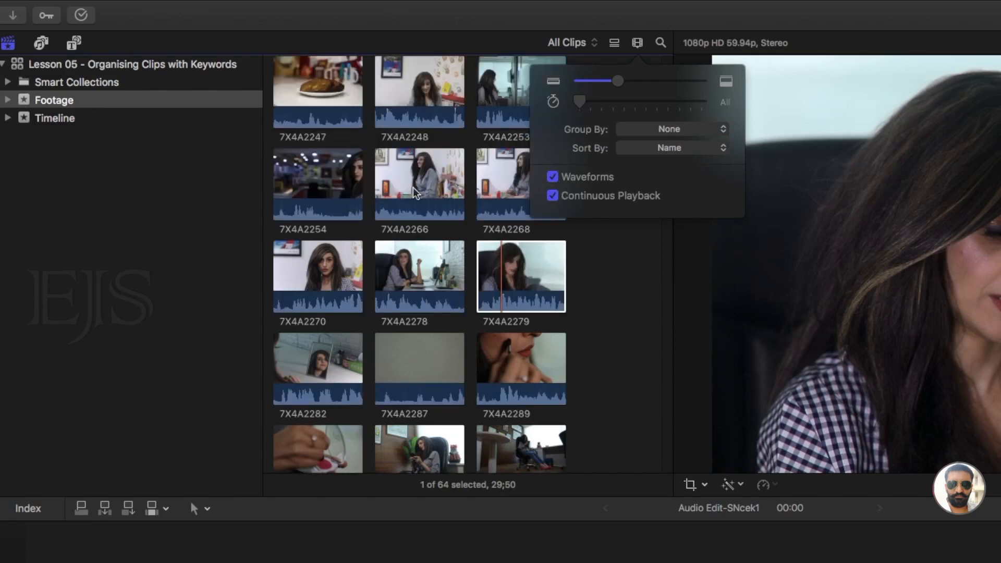
pyautogui.click(555, 178)
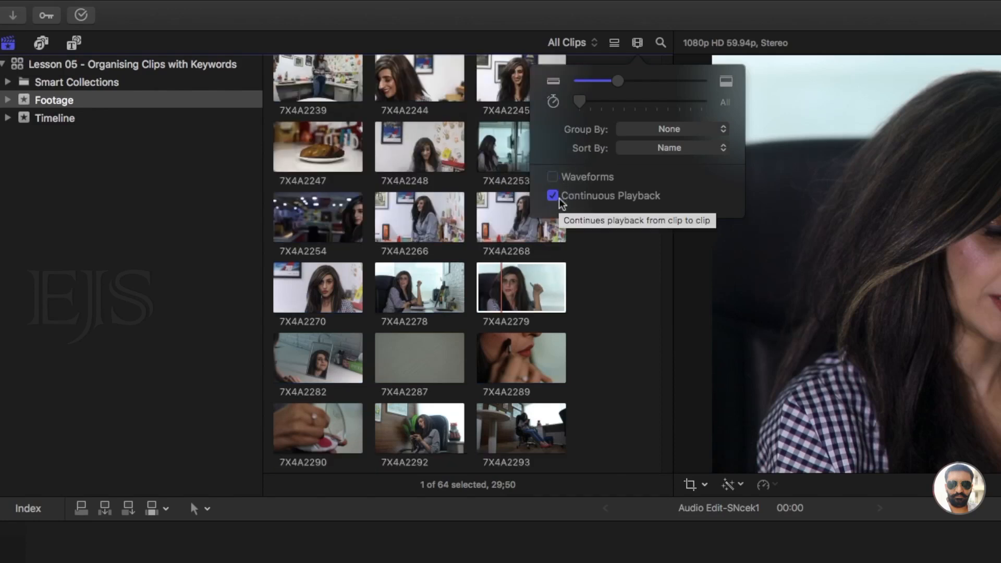
# Play clips 7X4A2266, 7X4A2268 and 7X4A2270 to check continuous playback, and review the clip appearance settings again
pyautogui.click(457, 219)
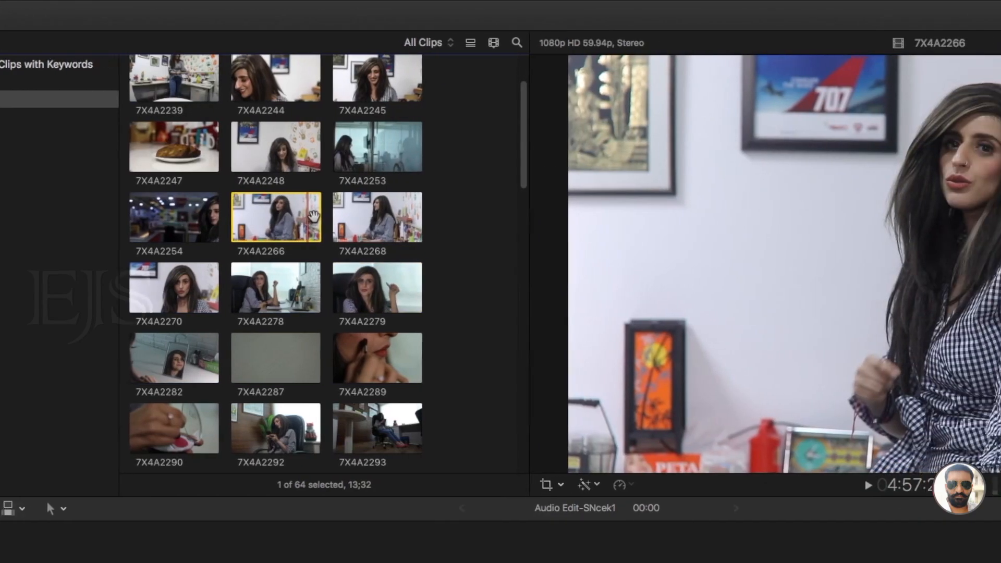
pyautogui.press('space')
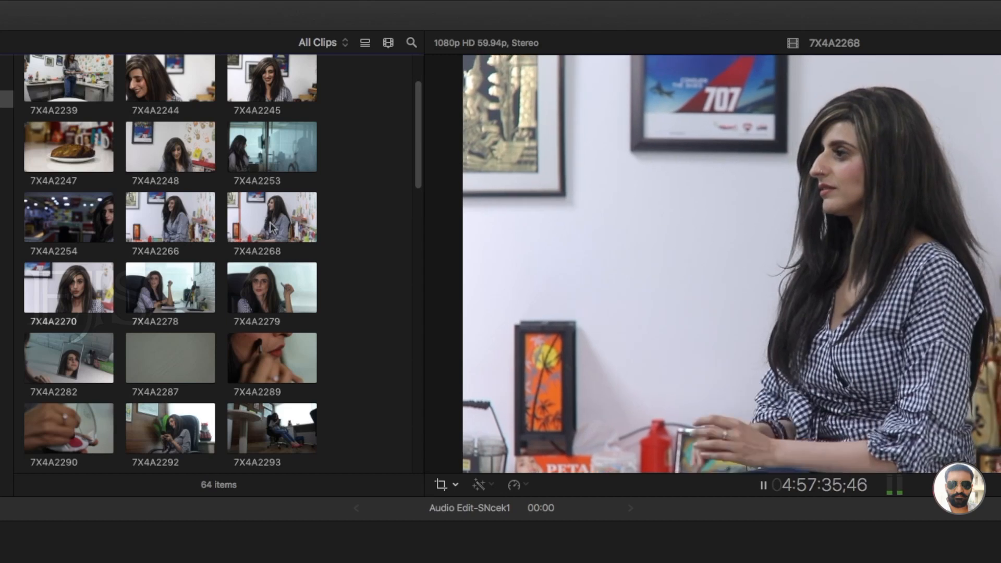
pyautogui.click(300, 224)
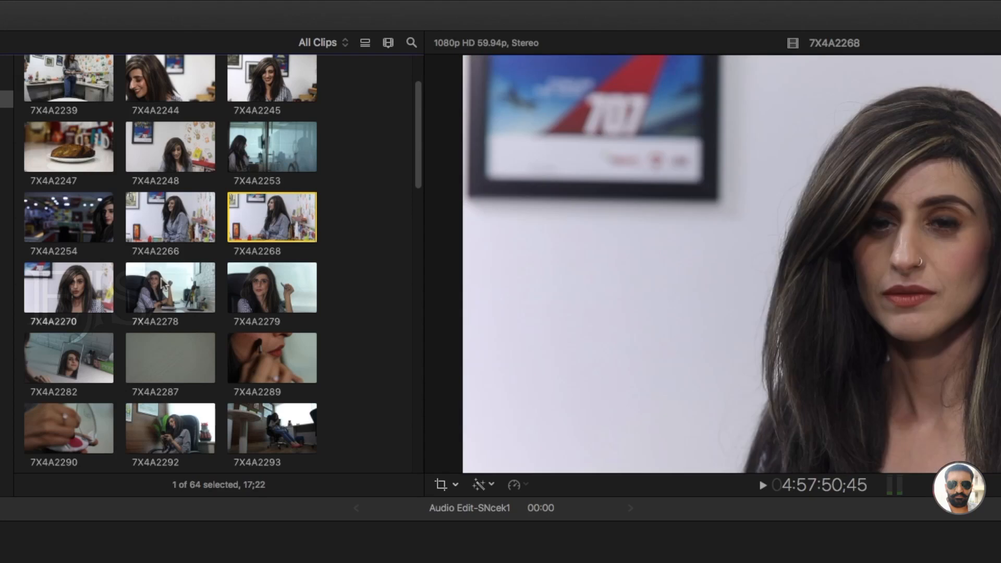
pyautogui.click(49, 289)
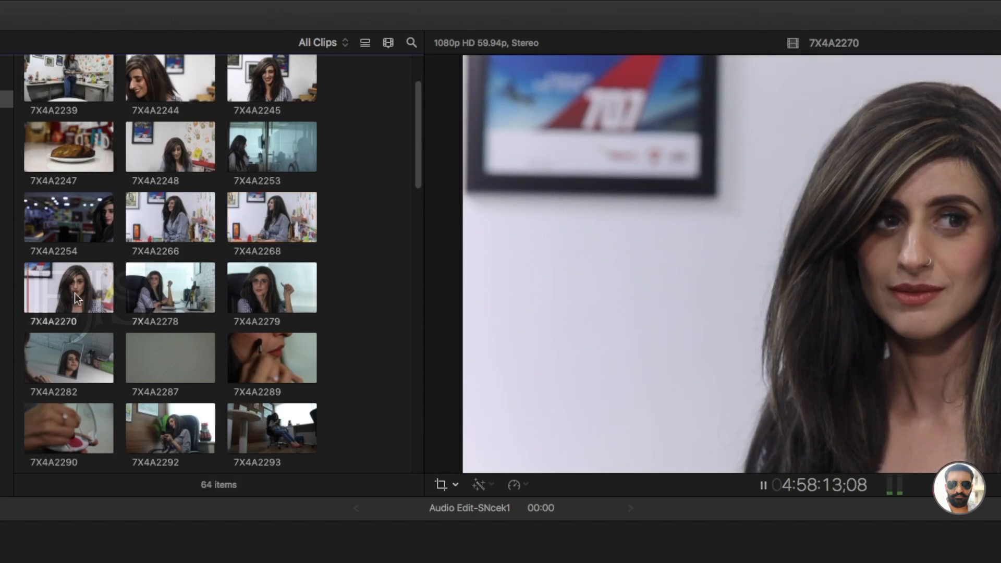
pyautogui.click(388, 43)
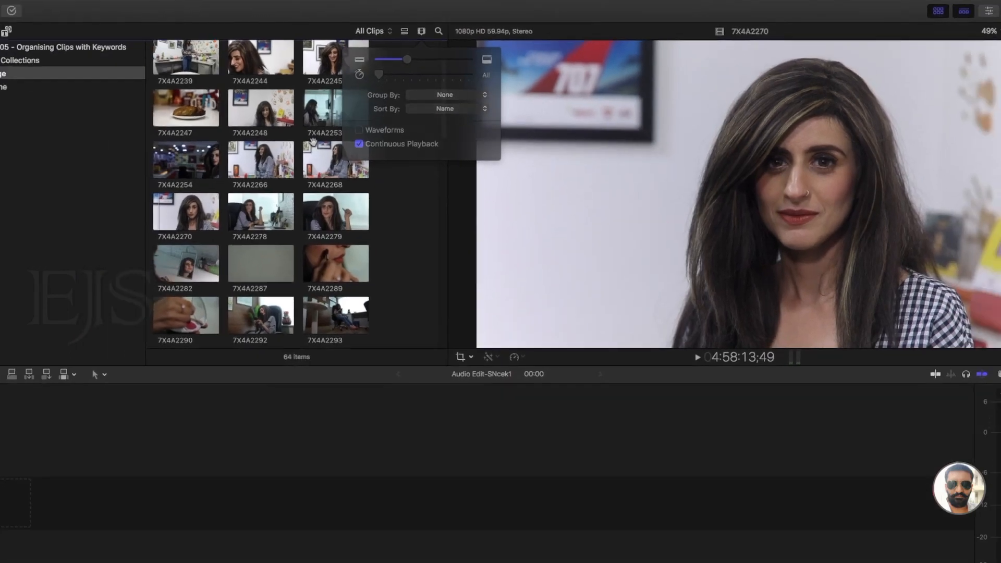
pyautogui.click(232, 204)
# Select the eight consecutive clips from 7X4A2328 through 7X4A2340 one by one in the Footage event
pyautogui.scroll(2, 313, 131)
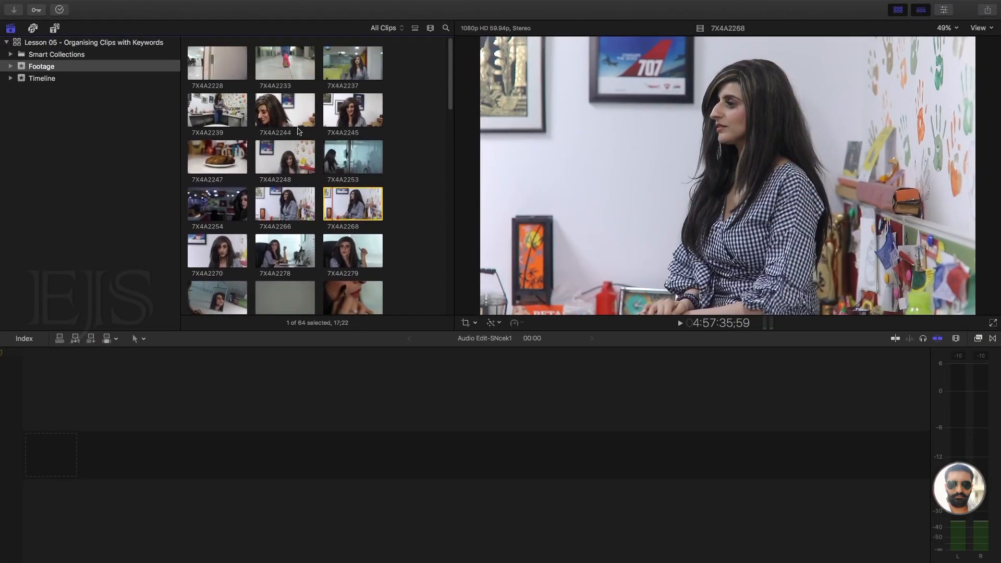
pyautogui.scroll(-10, 300, 131)
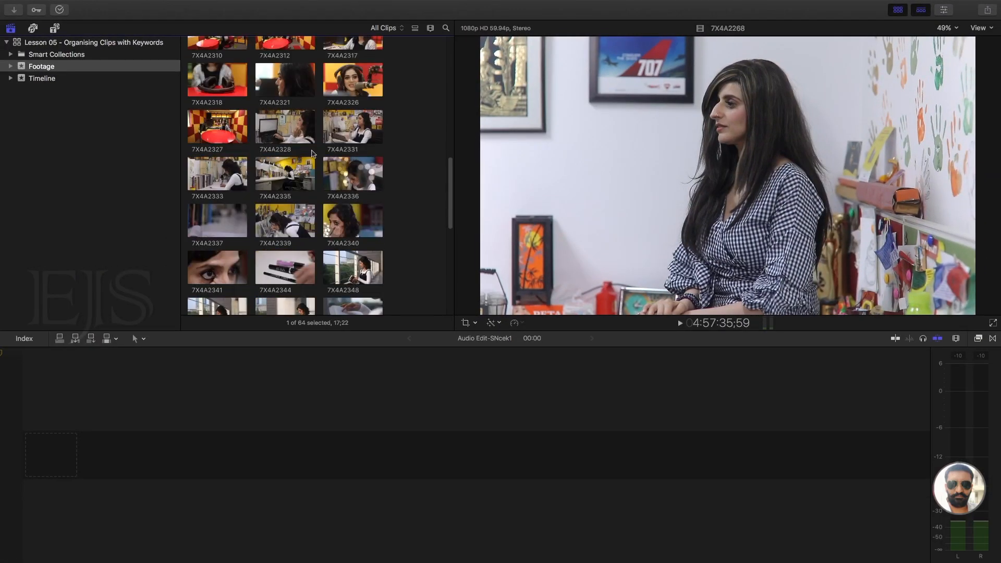
pyautogui.click(295, 125)
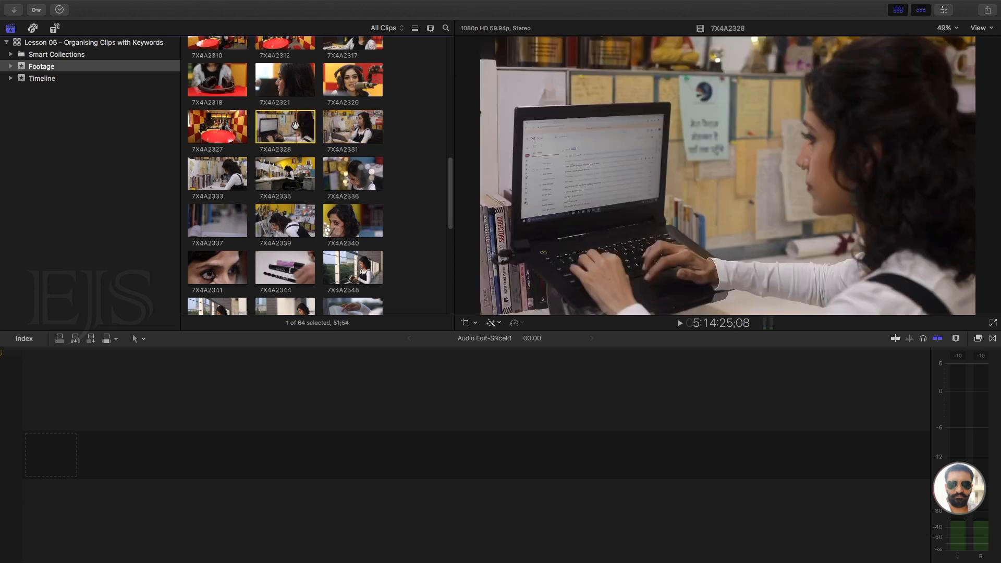
pyautogui.keyDown('super'); pyautogui.click(353, 126); pyautogui.keyUp('super')
pyautogui.keyDown('super'); pyautogui.click(353, 173); pyautogui.keyUp('super')
pyautogui.keyDown('super'); pyautogui.click(285, 173); pyautogui.keyUp('super')
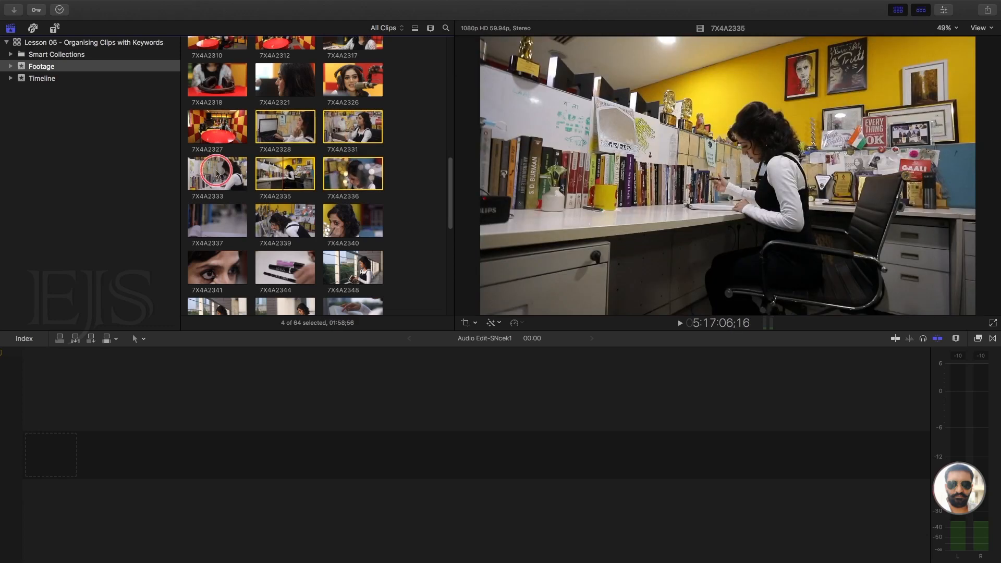
pyautogui.keyDown('super'); pyautogui.click(217, 173); pyautogui.keyUp('super')
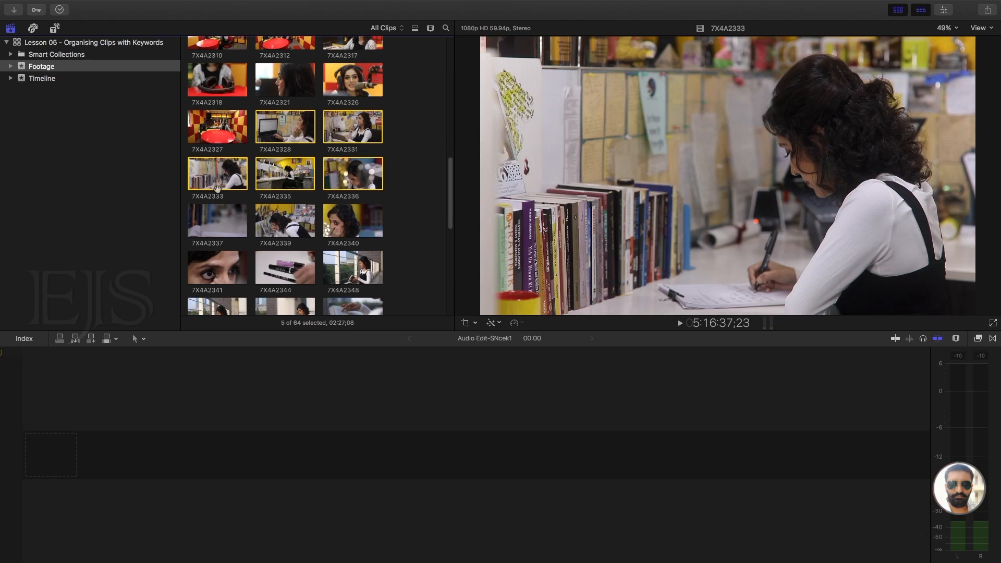
pyautogui.keyDown('super'); pyautogui.click(259, 219); pyautogui.keyUp('super')
pyautogui.keyDown('super'); pyautogui.click(335, 219); pyautogui.keyUp('super')
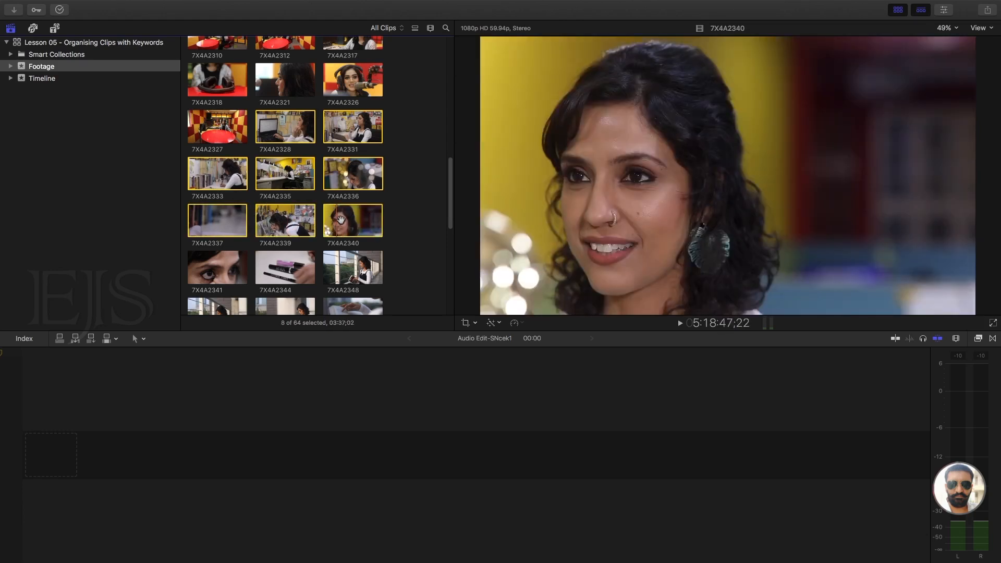
pyautogui.scroll(-3, 296, 194)
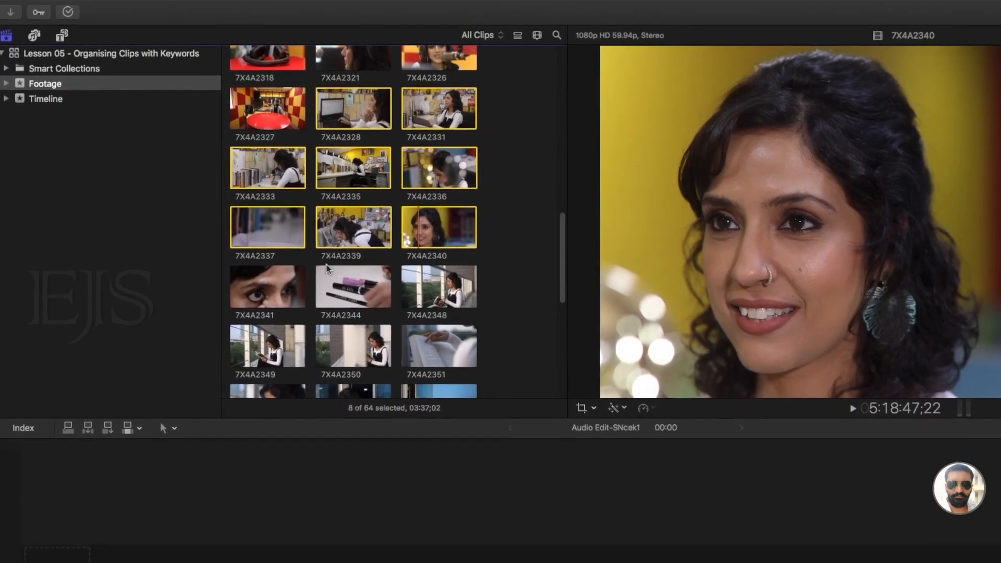
pyautogui.scroll(10, 313, 266)
pyautogui.scroll(-15, 350, 269)
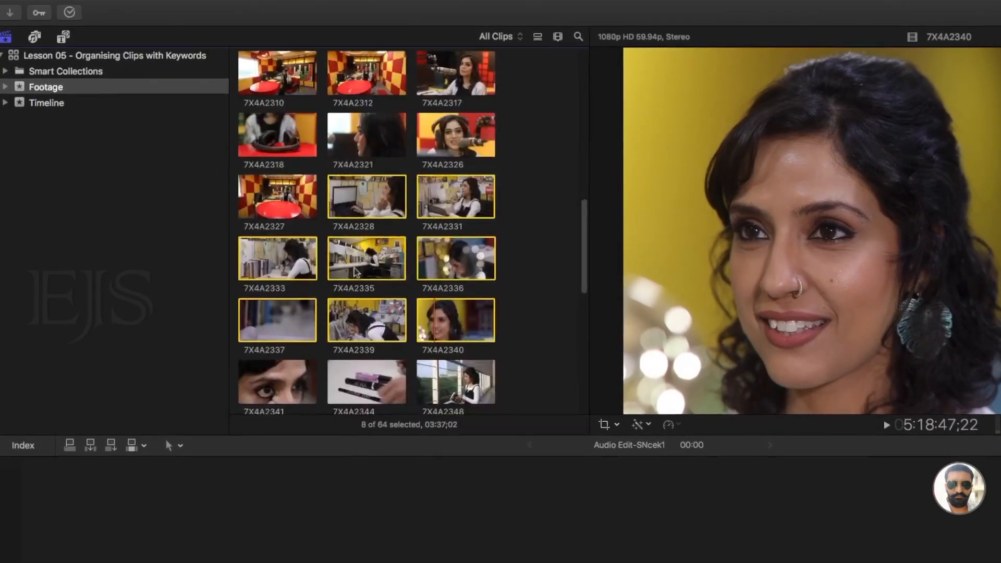
pyautogui.scroll(8, 360, 277)
pyautogui.scroll(2, 365, 280)
pyautogui.scroll(-6, 367, 277)
pyautogui.scroll(3, 377, 287)
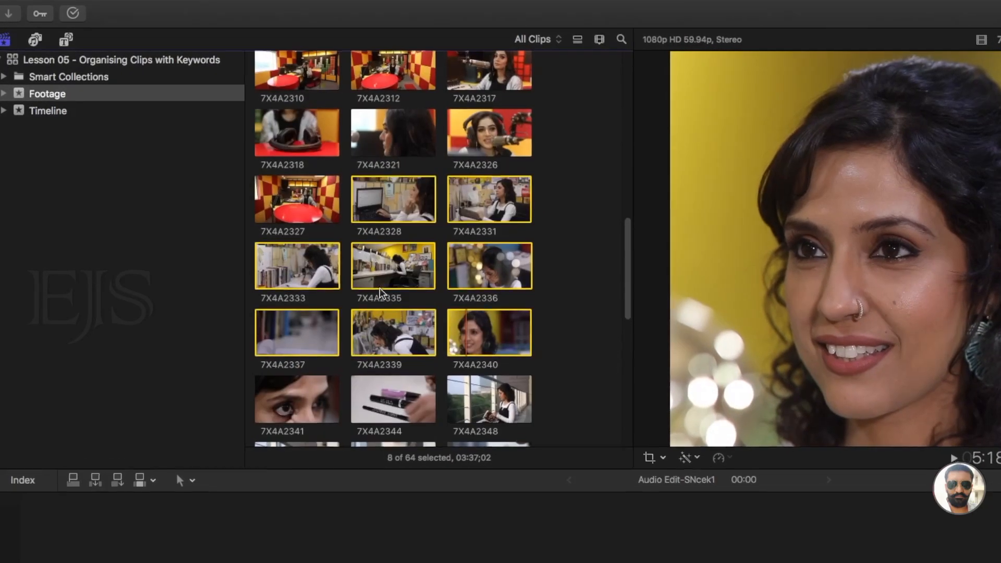
# Select clips 7X4A2328 through 7X4A2340, leaving out 7X4A2333, and assign them the keyword RJ Sayema
pyautogui.moveTo(564, 202); pyautogui.dragTo(387, 343)
pyautogui.keyDown('super'); pyautogui.click(305, 357); pyautogui.keyUp('super')
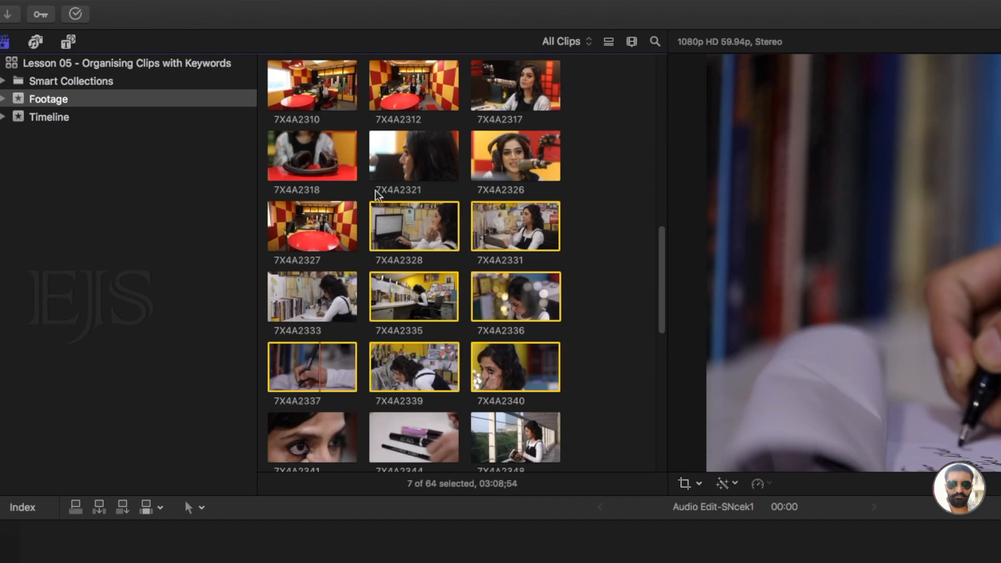
pyautogui.click(44, 18)
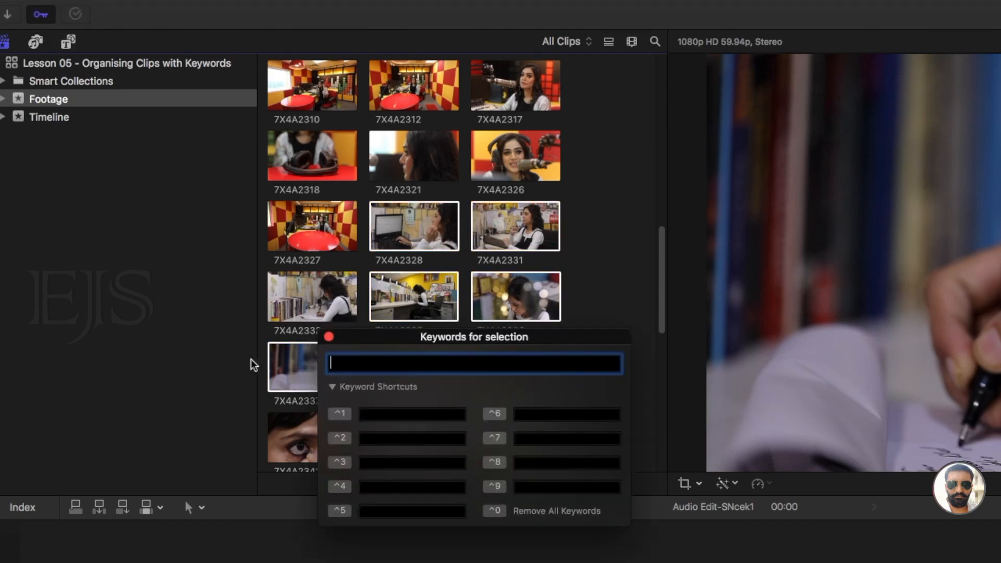
pyautogui.moveTo(524, 337); pyautogui.dragTo(958, 202)
pyautogui.moveTo(760, 201); pyautogui.dragTo(764, 199)
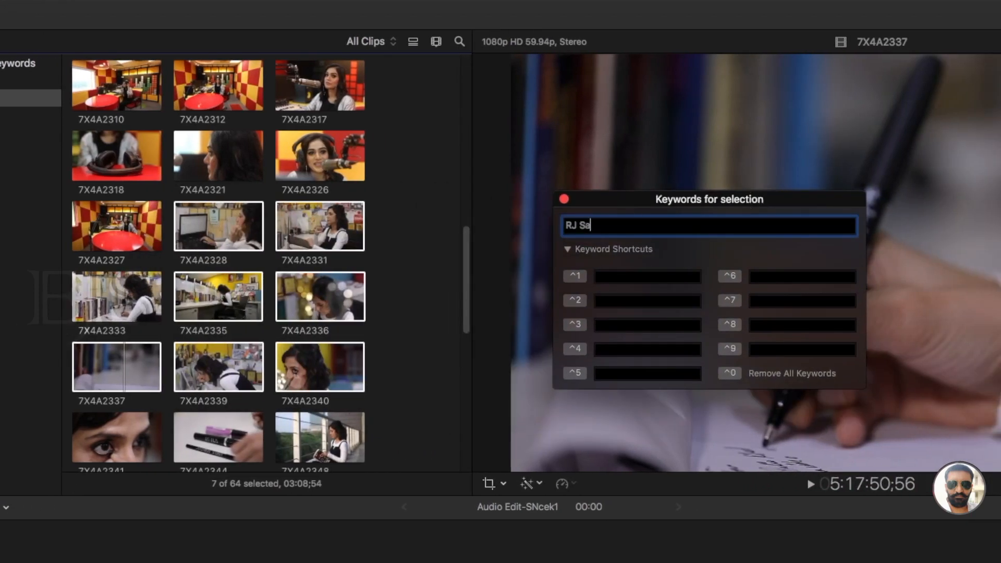
pyautogui.press('Return')
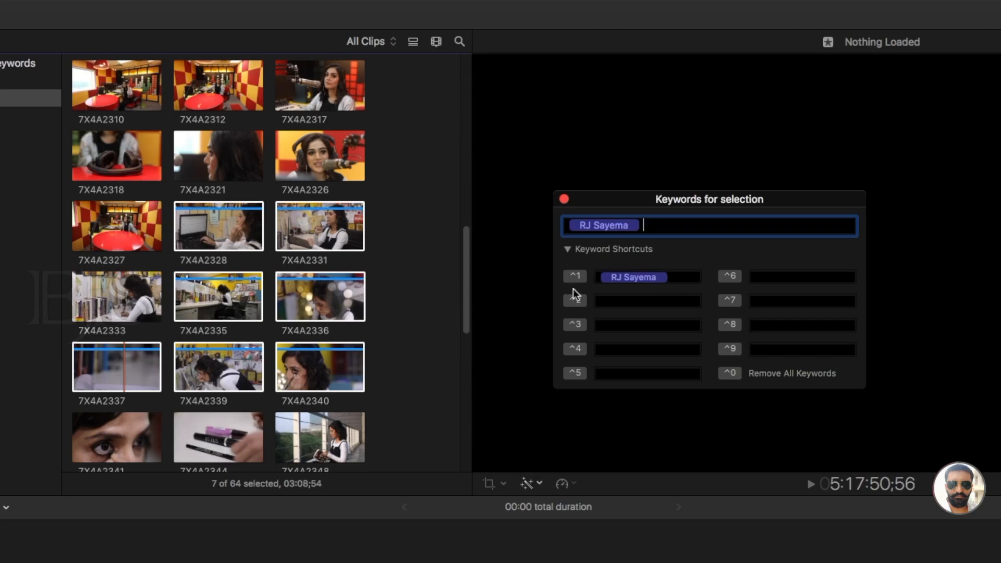
pyautogui.click(565, 201)
# Select the ten clips from 7X4A2341 through 7X4A2382 and apply the saved RJ Sayema keyword to them
pyautogui.scroll(-5, 199, 405)
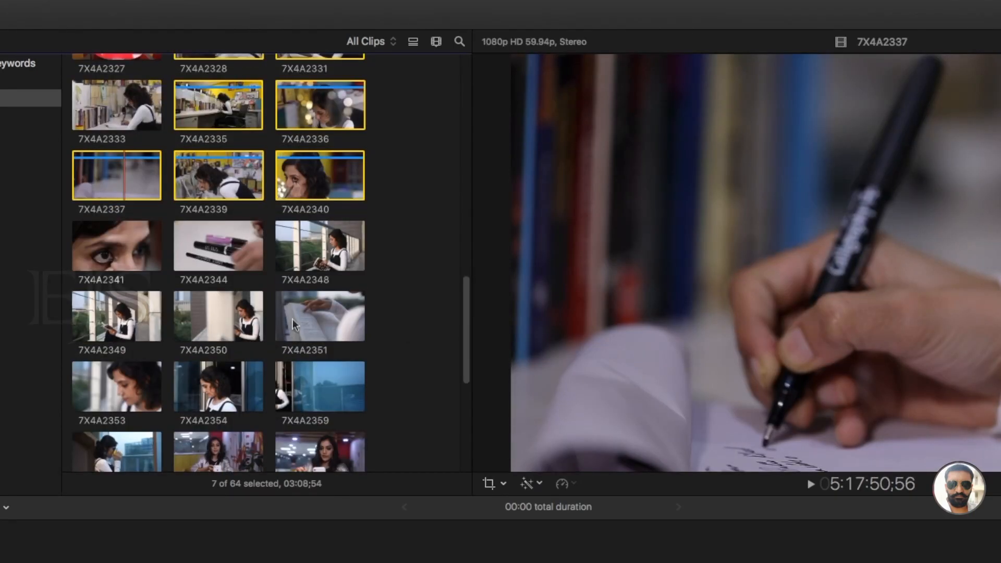
pyautogui.moveTo(383, 237); pyautogui.dragTo(106, 322)
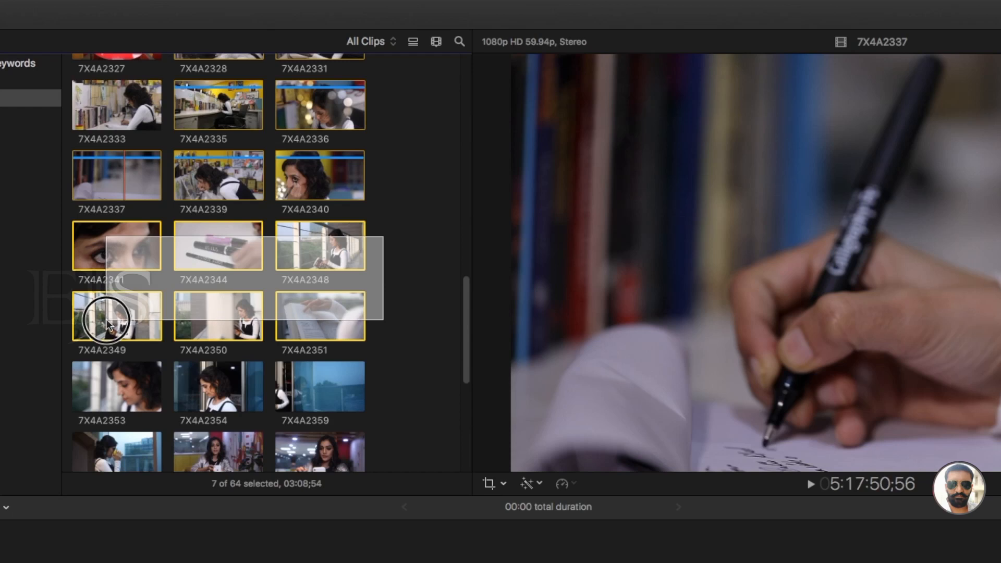
pyautogui.moveTo(107, 322); pyautogui.dragTo(108, 324)
pyautogui.moveTo(388, 384); pyautogui.dragTo(137, 388)
pyautogui.scroll(-3, 115, 375)
pyautogui.keyDown('super'); pyautogui.click(116, 376); pyautogui.keyUp('super')
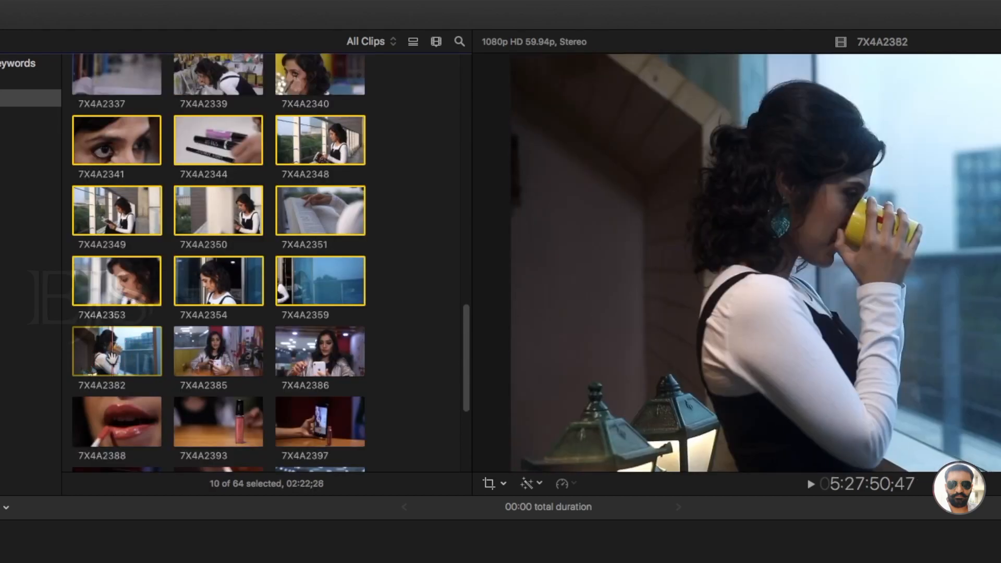
pyautogui.press('super+k')
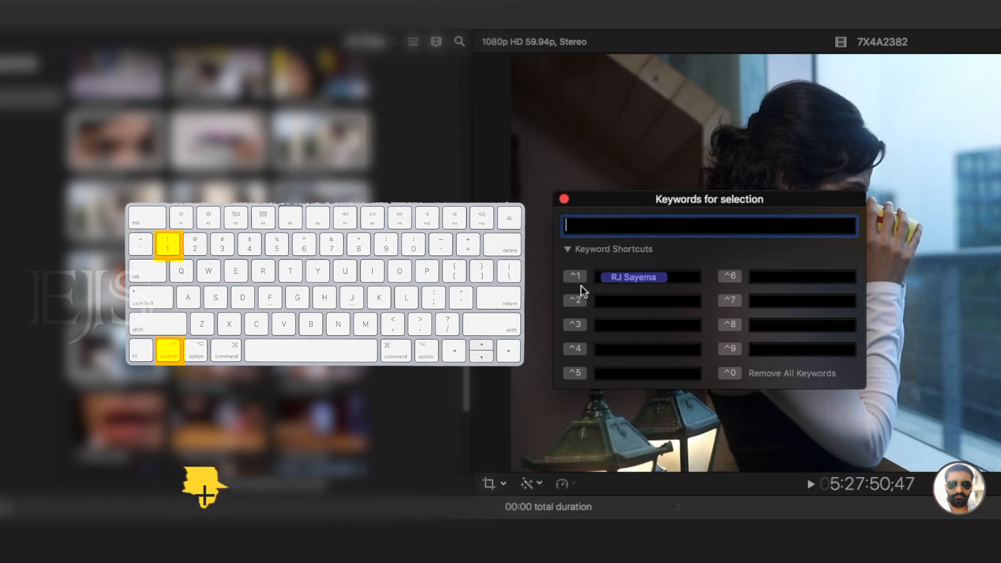
pyautogui.click(564, 198)
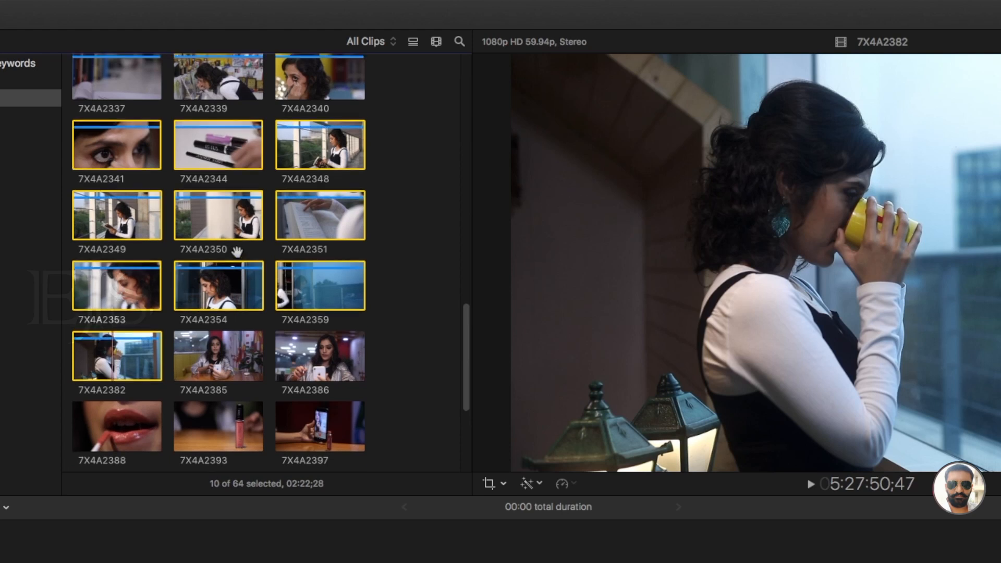
# Compare the keyword markings across the Footage event's tagged and untagged clips, and view clip 7X4A2354
pyautogui.scroll(2, 232, 245)
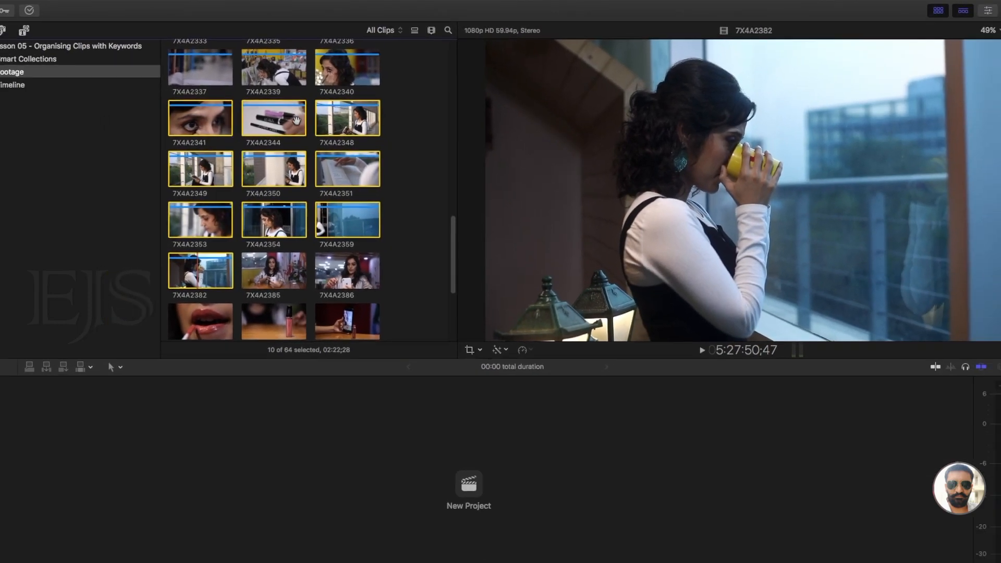
pyautogui.scroll(-6, 303, 113)
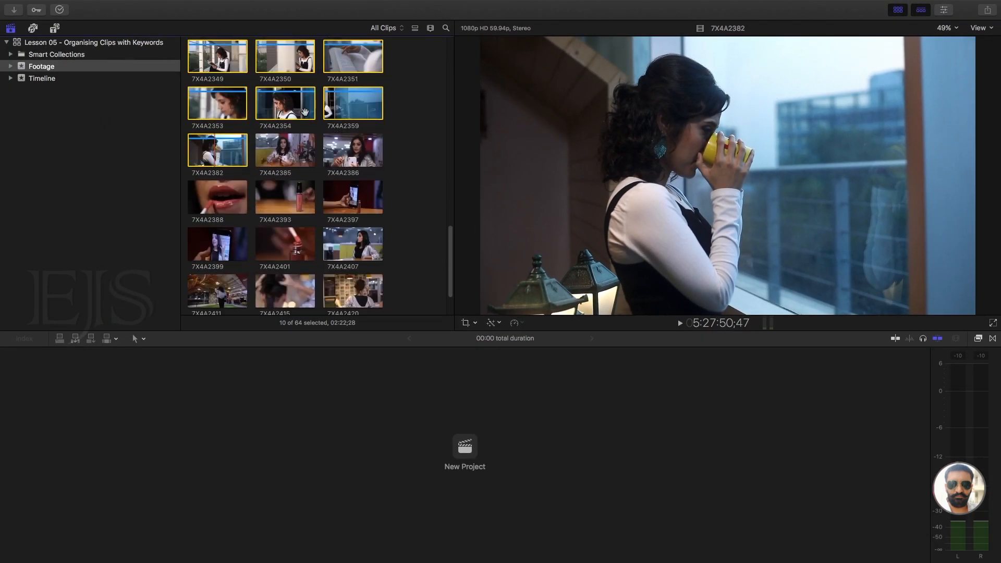
pyautogui.scroll(9, 305, 112)
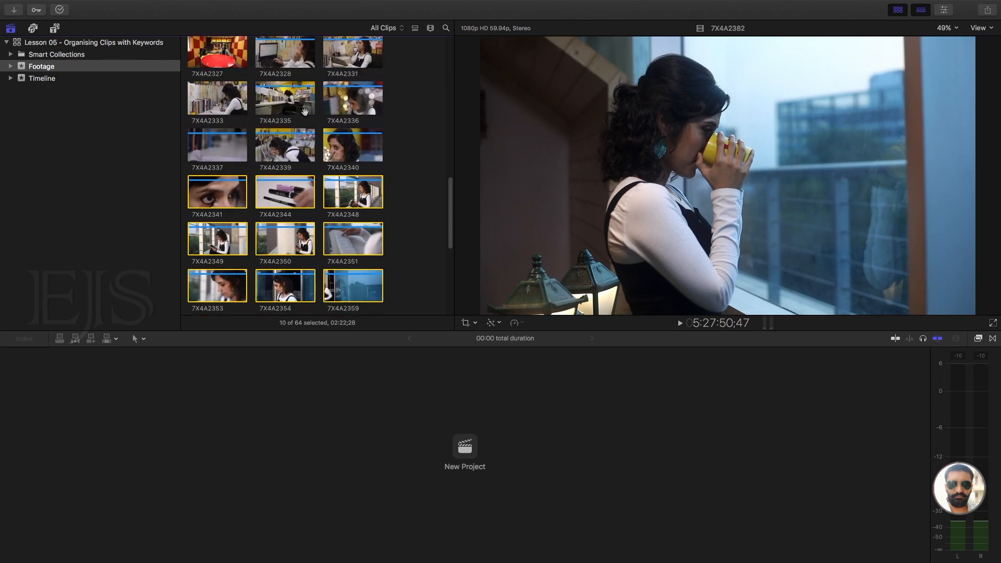
pyautogui.scroll(3, 305, 111)
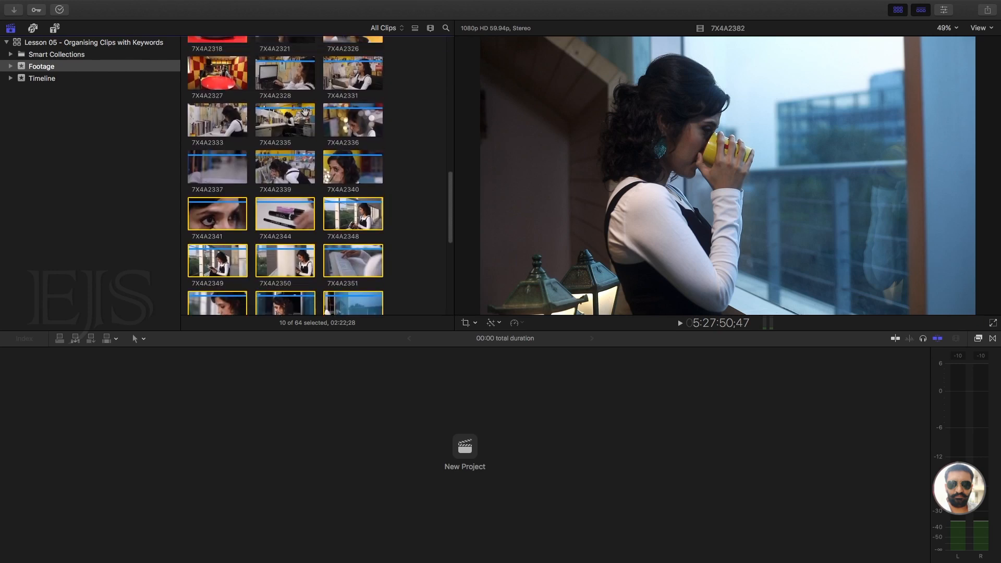
pyautogui.scroll(6, 305, 112)
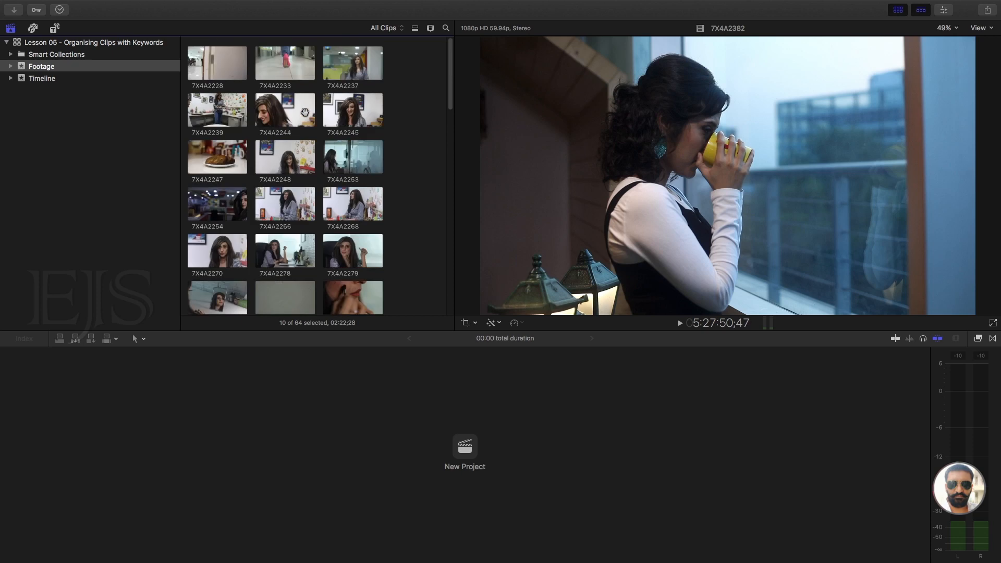
pyautogui.scroll(-11, 306, 116)
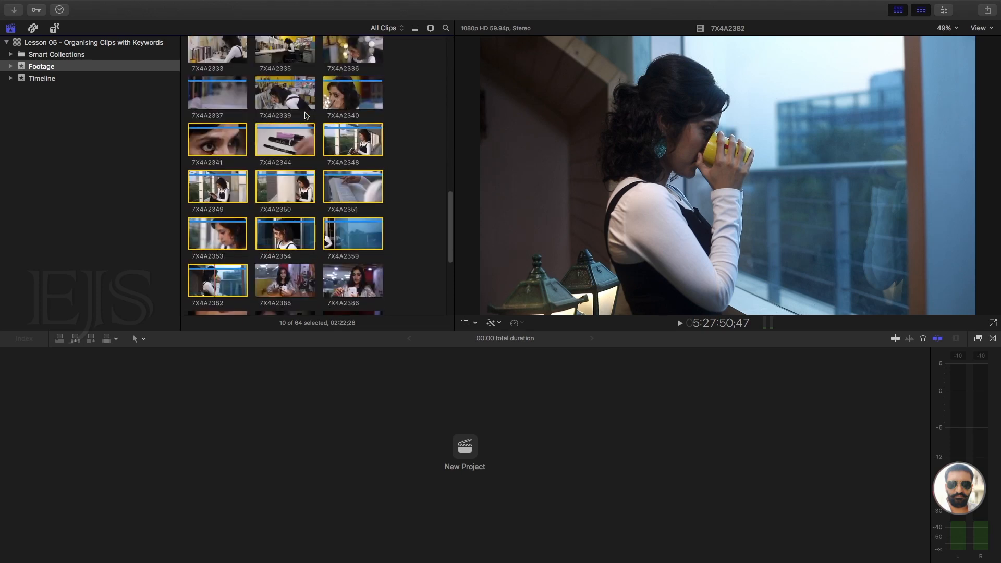
pyautogui.click(287, 240)
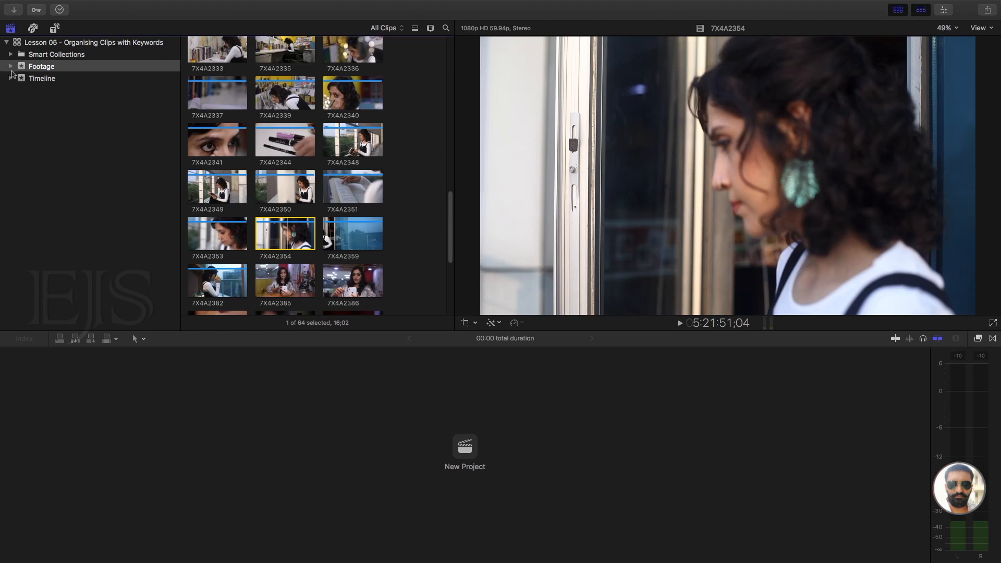
# Expand the Footage event, open its RJ Sayema keyword collection, and view clips 7X4A2328 and 7X4A2335
pyautogui.click(10, 66)
pyautogui.click(46, 80)
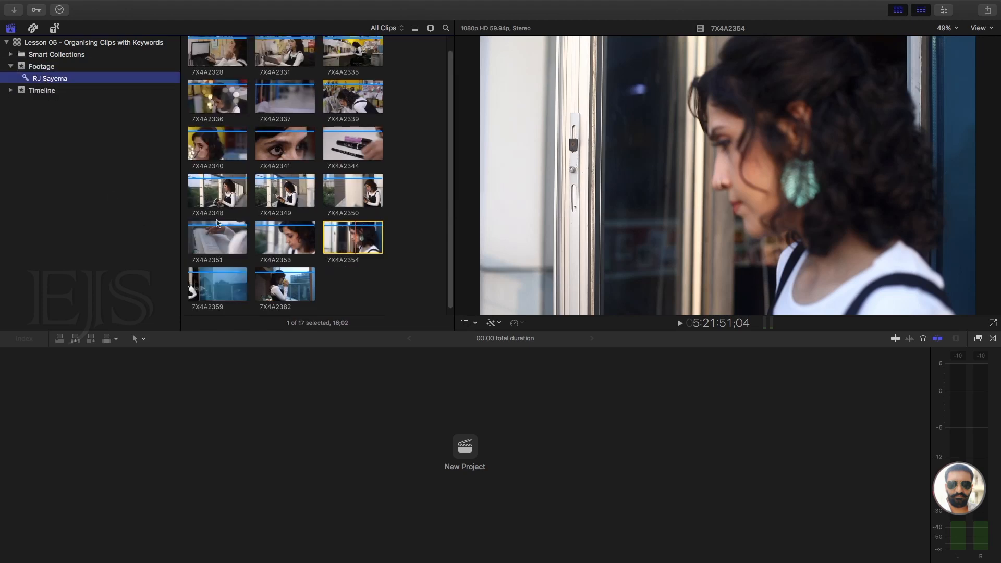
pyautogui.scroll(1, 308, 183)
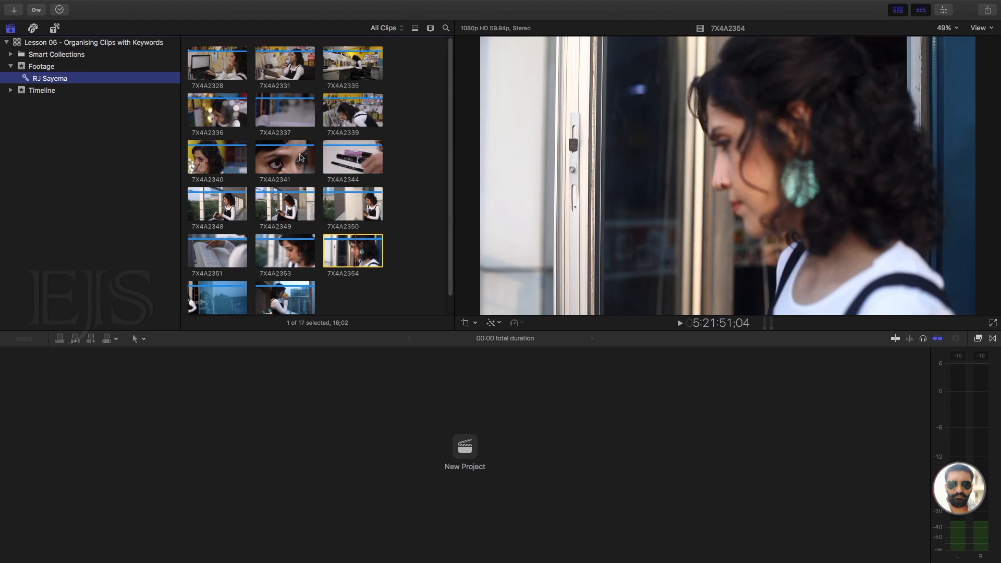
pyautogui.click(234, 69)
pyautogui.click(344, 73)
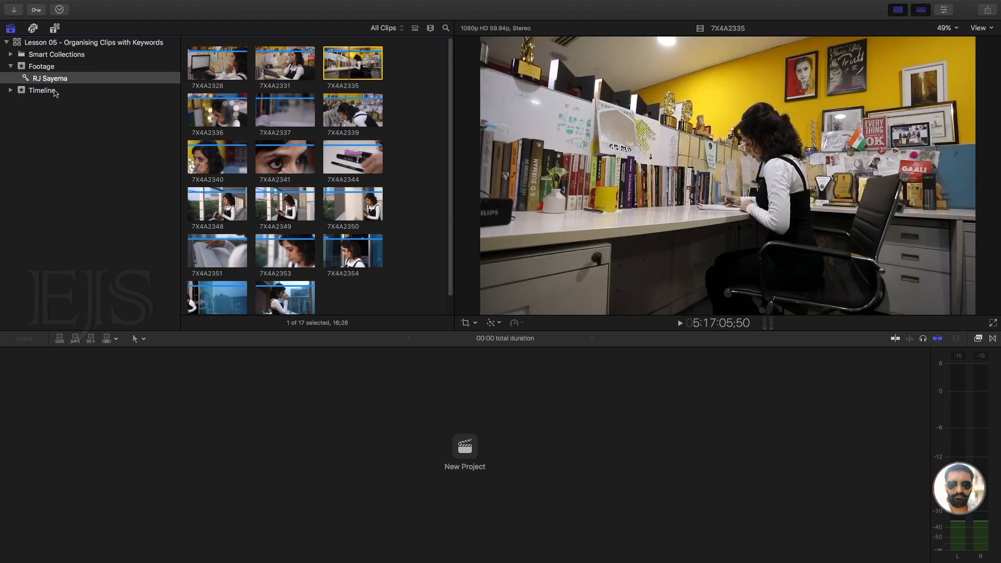
# Compare the full Footage event with the RJ Sayema keyword collection, finishing on the full event
pyautogui.click(47, 66)
pyautogui.scroll(-5, 282, 130)
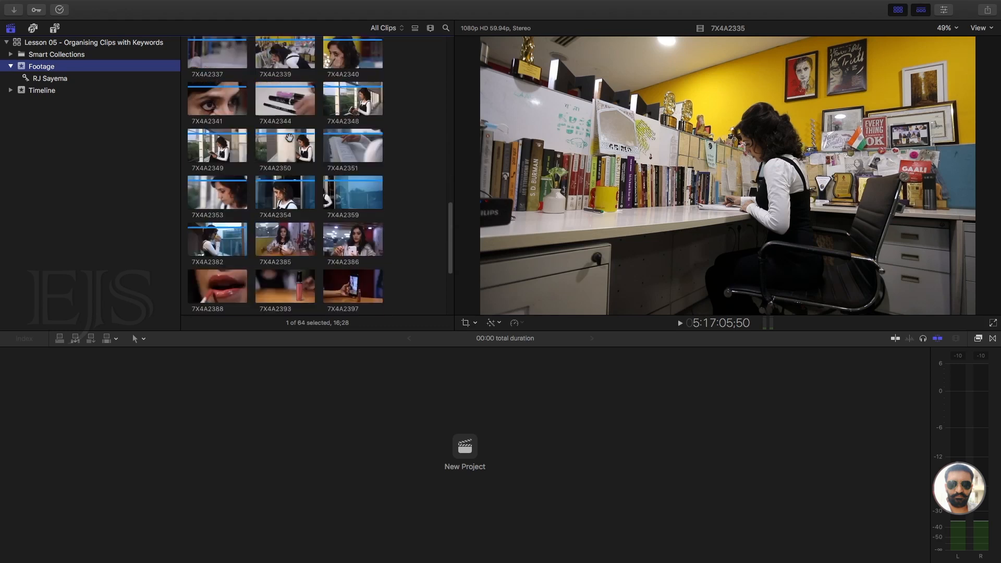
pyautogui.click(46, 79)
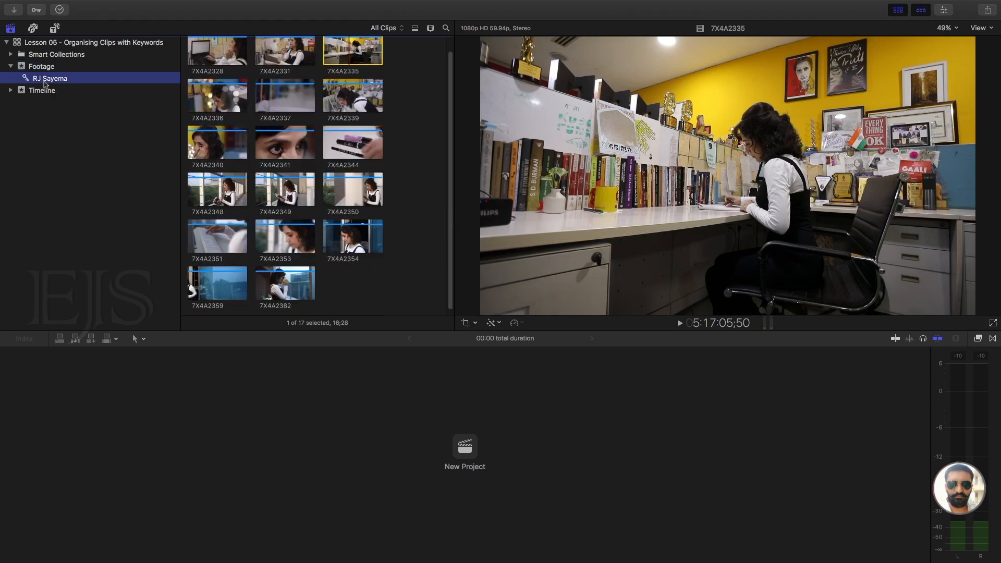
pyautogui.scroll(-1, 367, 289)
pyautogui.scroll(3, 366, 289)
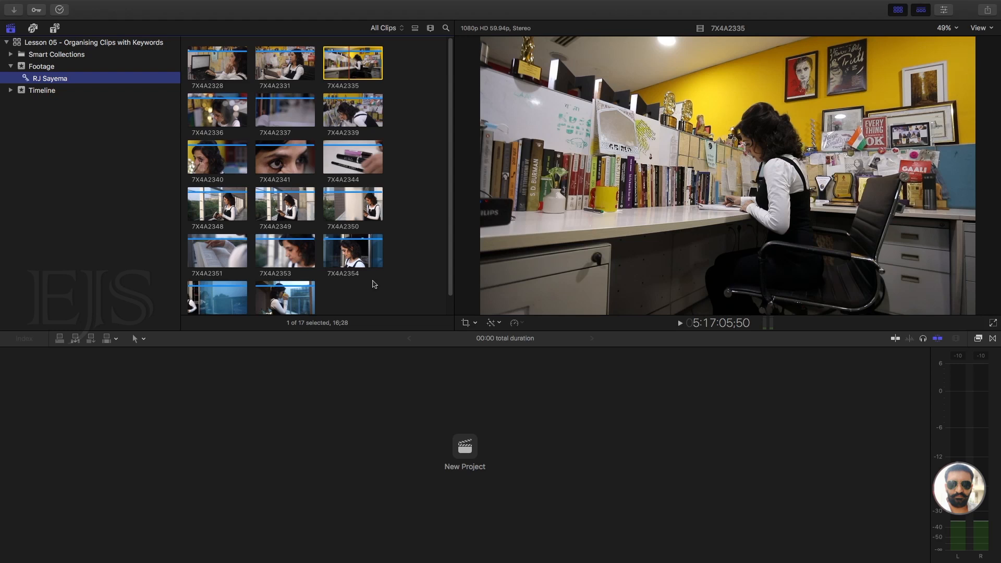
pyautogui.click(45, 70)
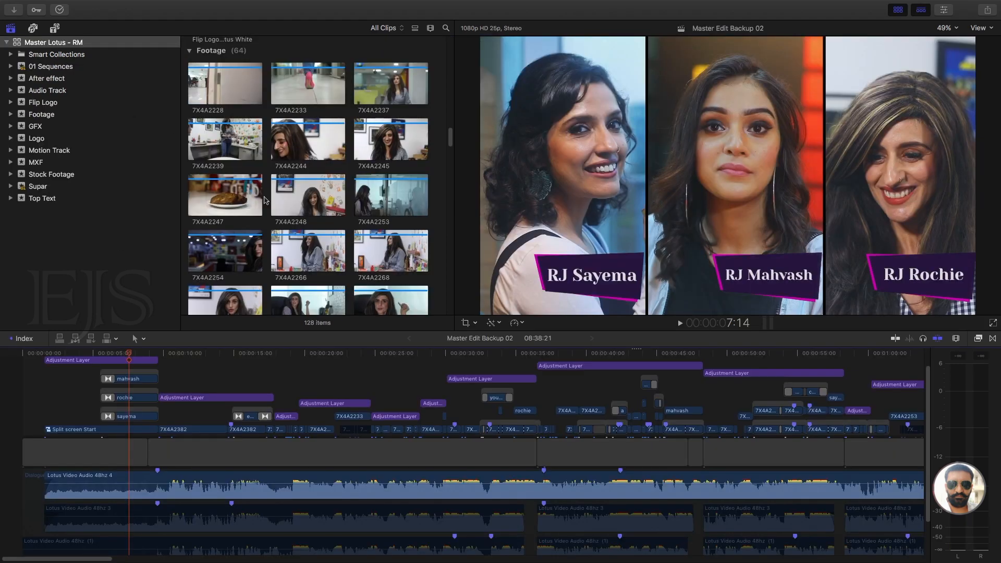
# Browse the Master Lotus - RM library's clips and expand its Footage and Supar events to examine how they are organised
pyautogui.scroll(-5, 266, 198)
pyautogui.scroll(15, 265, 198)
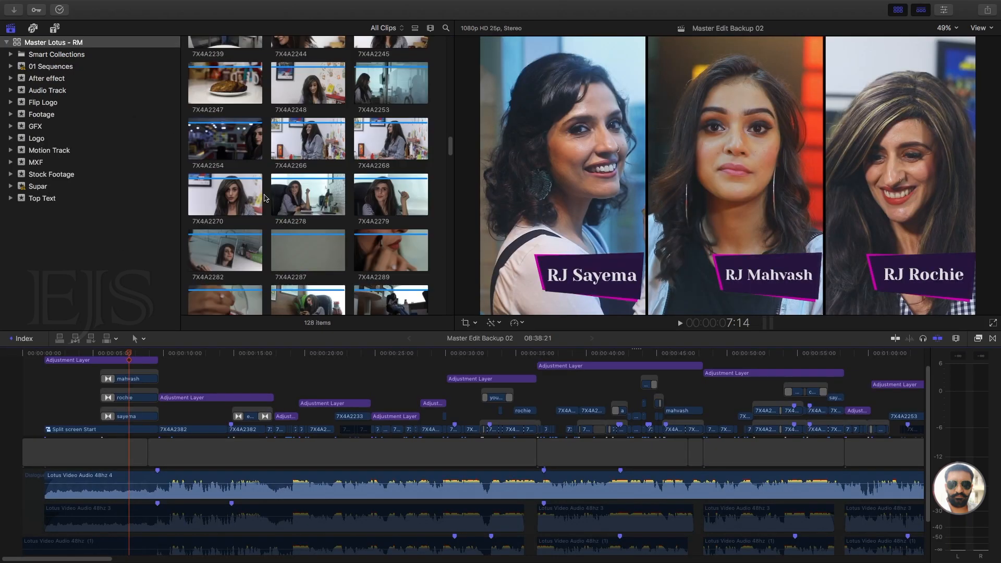
pyautogui.click(11, 114)
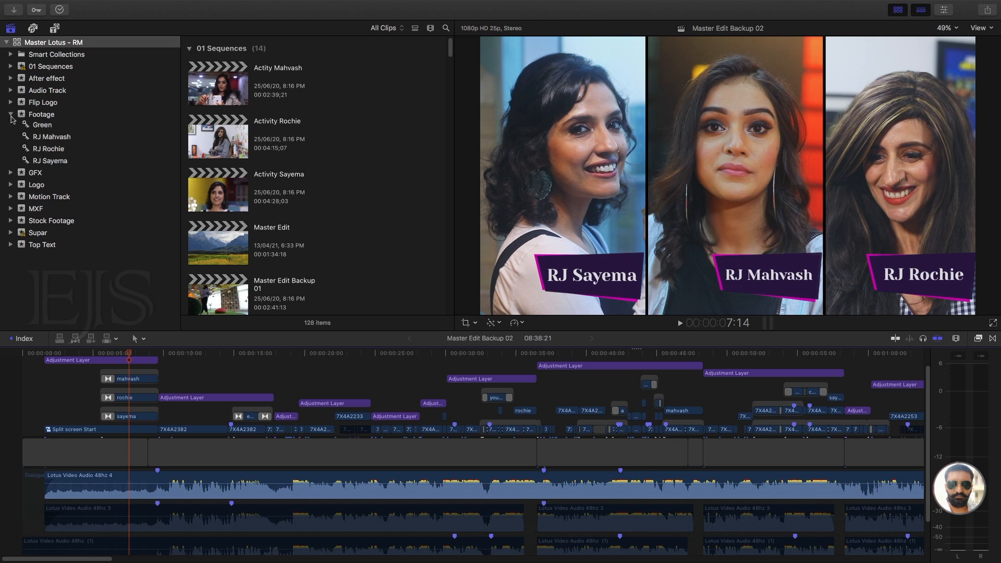
pyautogui.click(11, 234)
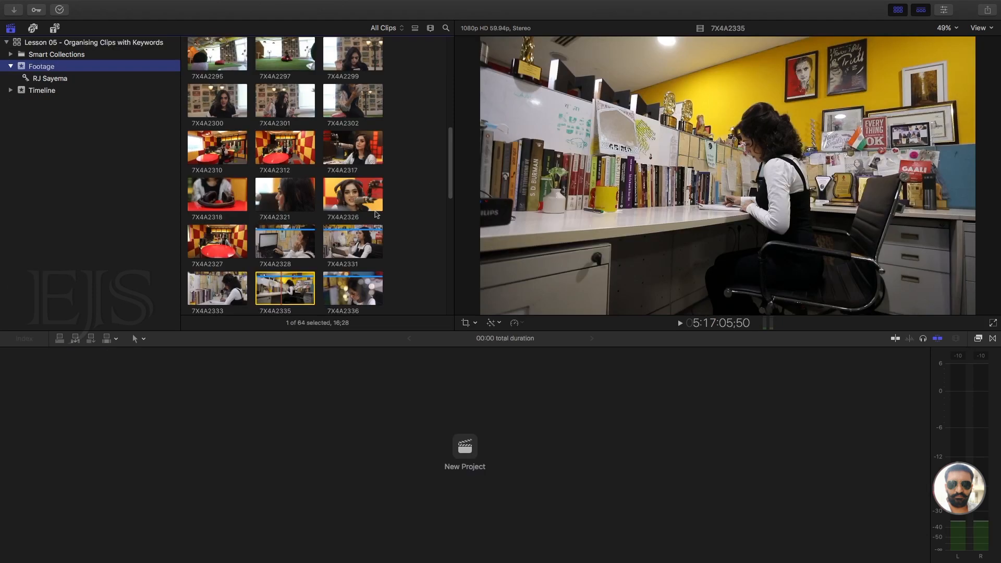
# Assign the keyword RJ Mahvash to one group of related clips in the Footage event and RJ Rochie to another
pyautogui.moveTo(392, 196); pyautogui.dragTo(217, 50)
pyautogui.press('super+k')
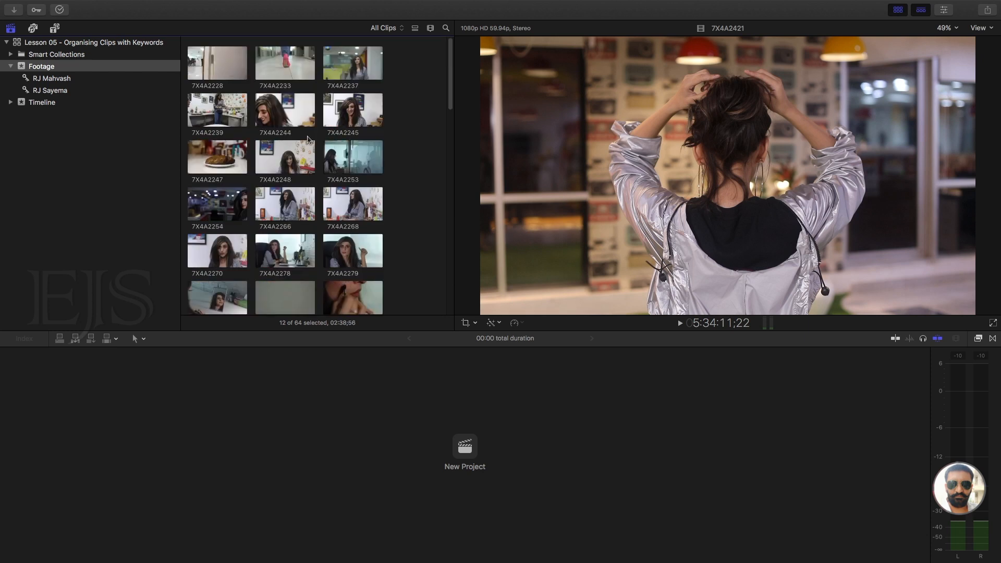
pyautogui.press('super+k')
pyautogui.press('super+k')
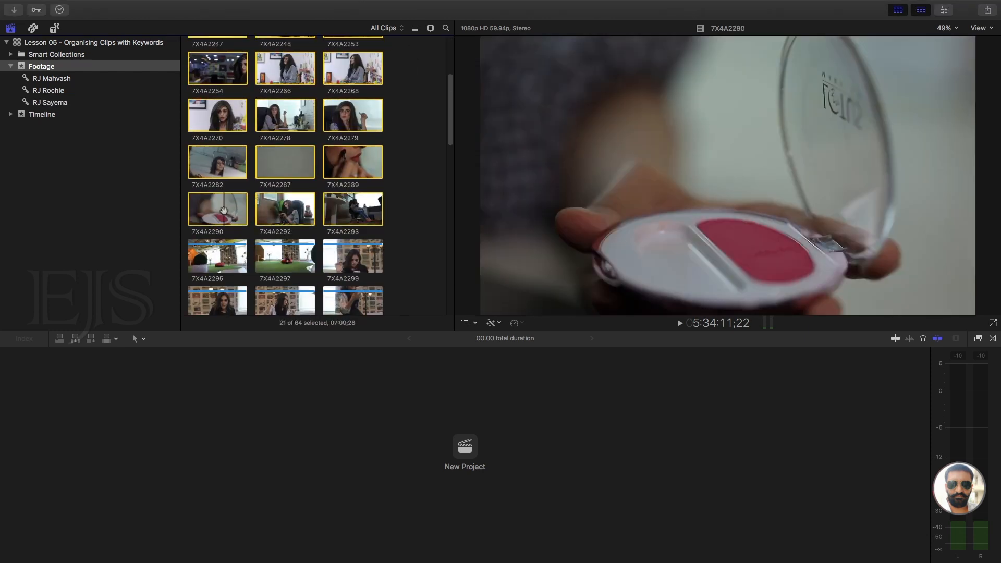
# Enlarge the clip thumbnails and look through the RJ Mahvash, RJ Rochie and RJ Sayema keyword collections
pyautogui.scroll(-10, 283, 172)
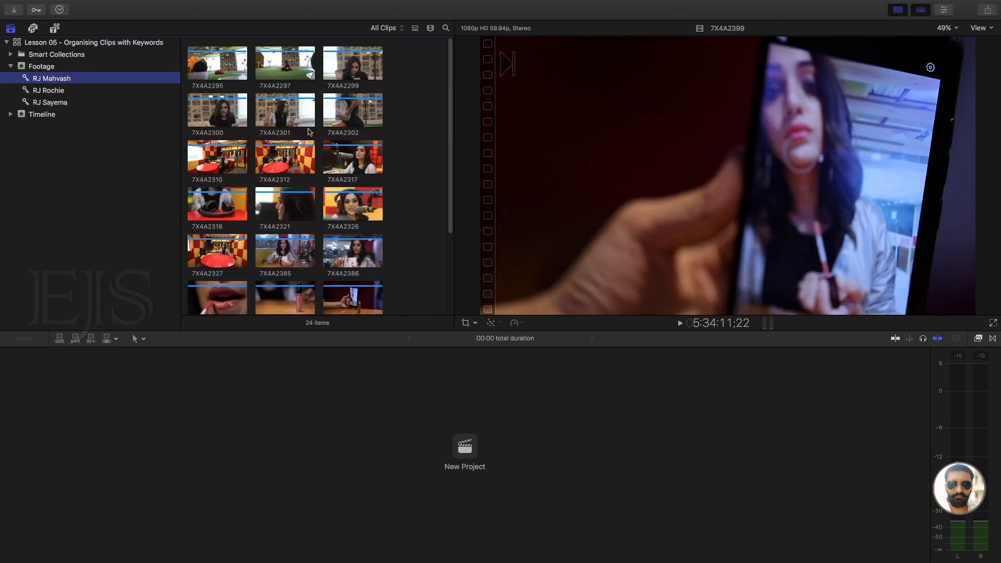
pyautogui.click(430, 28)
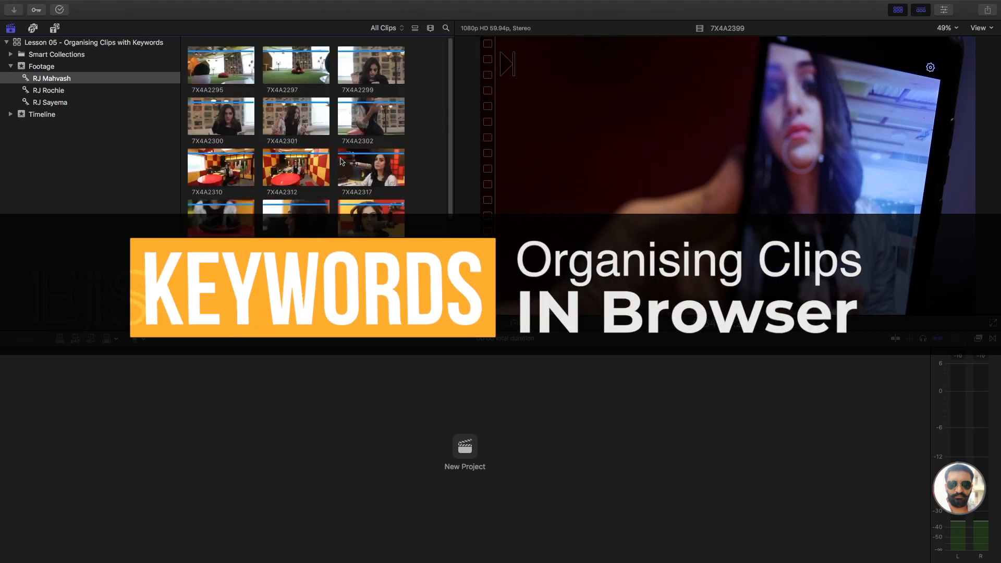
pyautogui.click(47, 92)
pyautogui.scroll(-5, 277, 159)
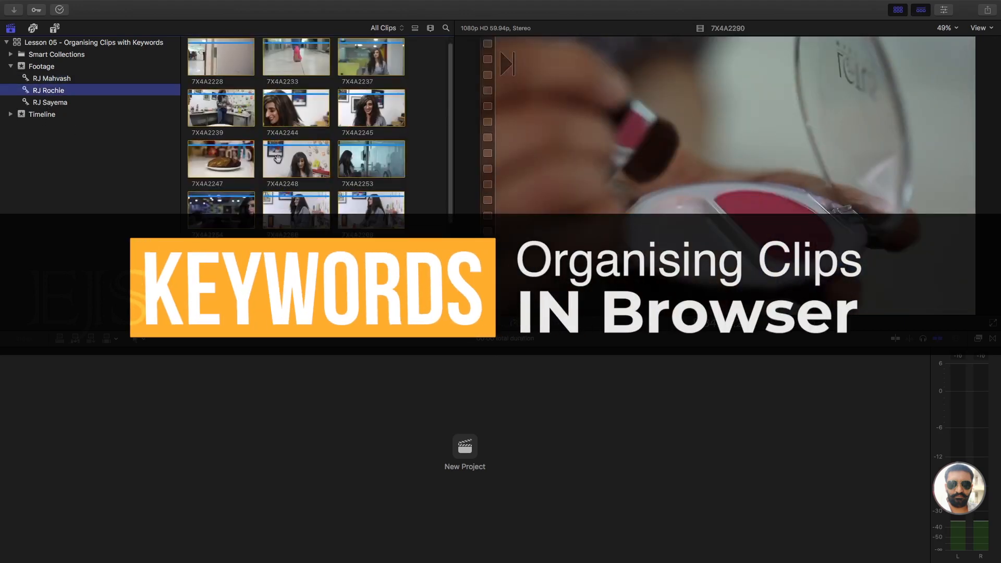
pyautogui.click(49, 103)
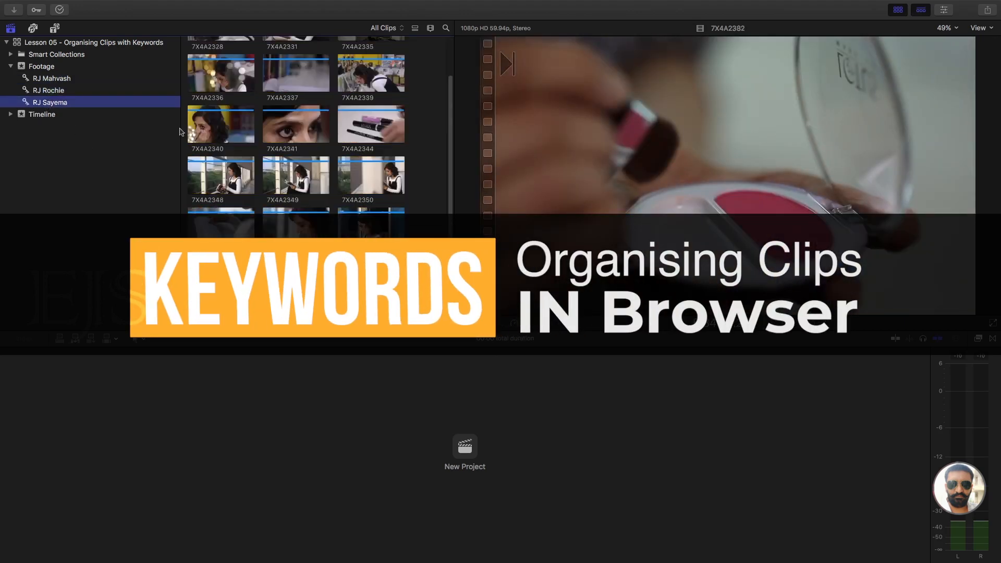
pyautogui.scroll(-2, 315, 180)
pyautogui.click(367, 298)
pyautogui.scroll(1, 268, 182)
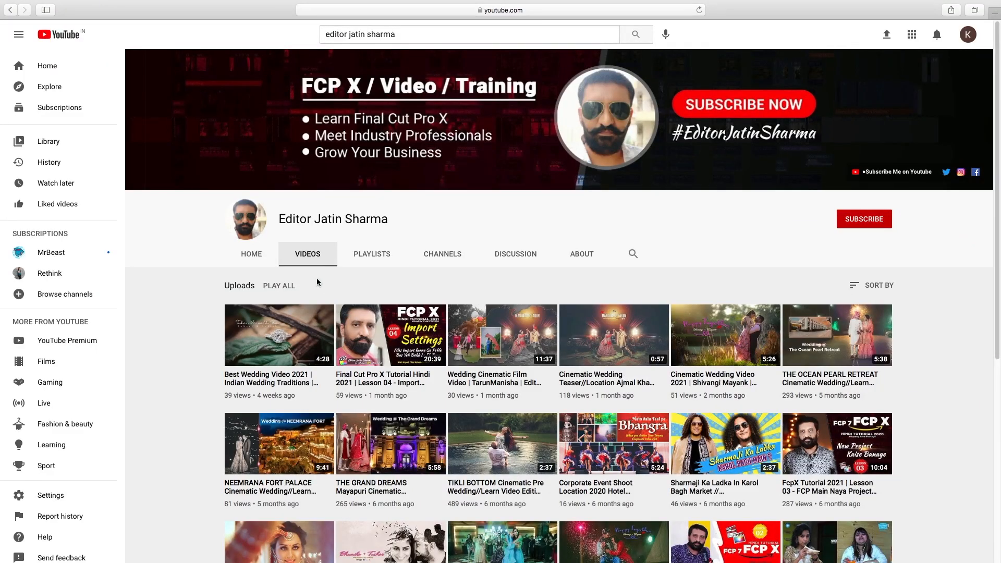
# Switch to YouTube in the browser and look through the uploaded videos of the Final Cut Pro training channel
pyautogui.scroll(-2, 196, 256)
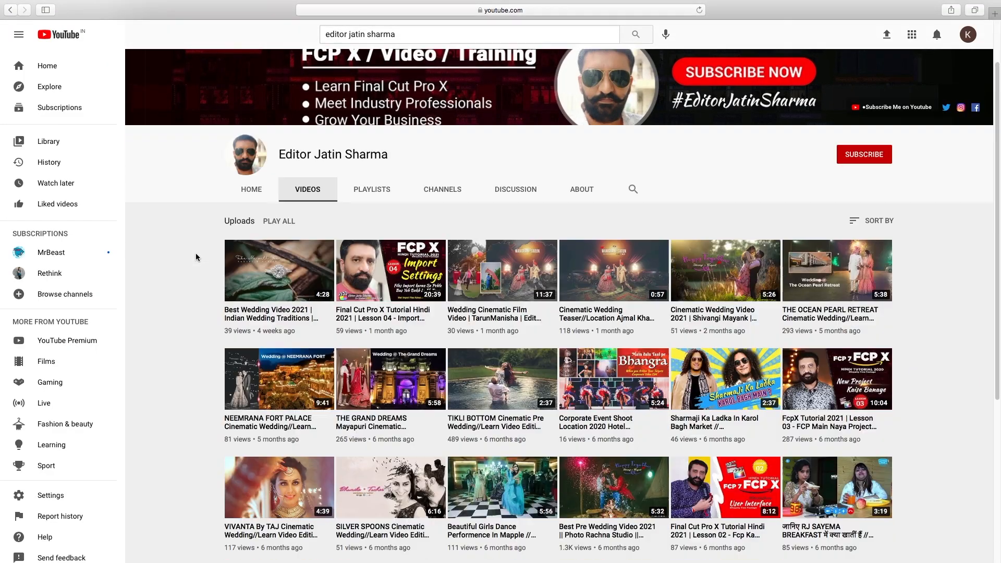
pyautogui.scroll(-8, 196, 257)
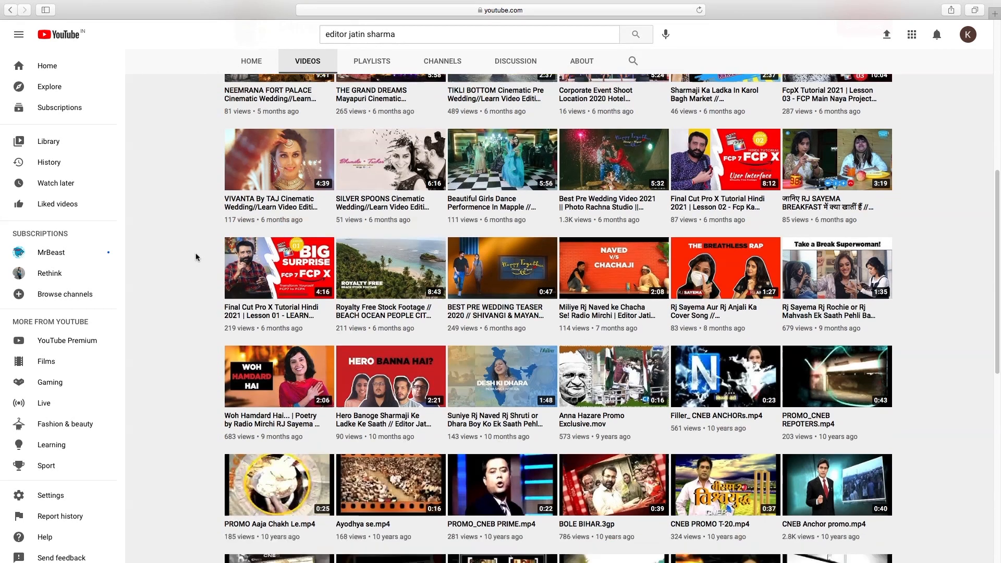
pyautogui.scroll(-6, 196, 257)
pyautogui.scroll(15, 196, 257)
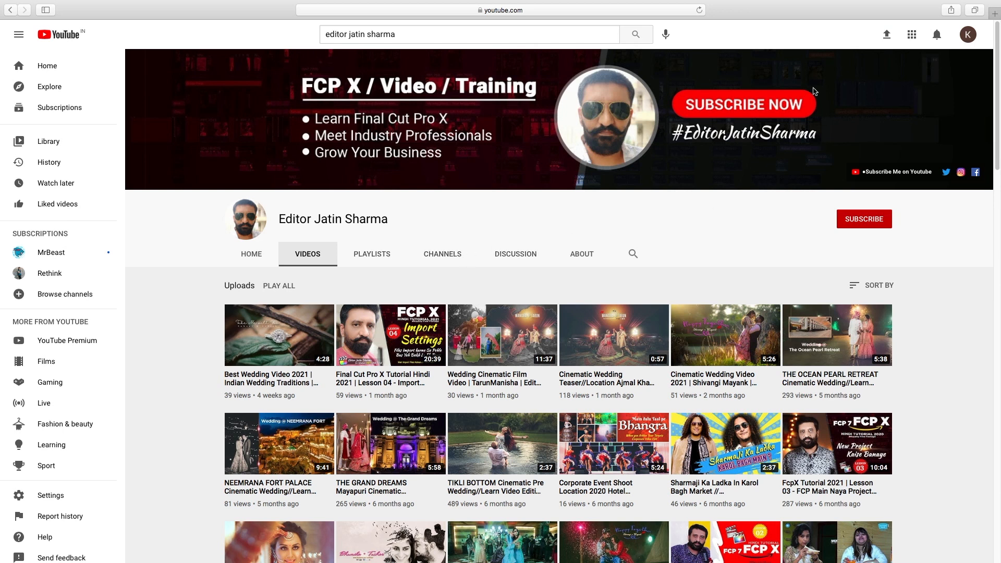
# Subscribe to the training channel and turn on all notifications for it
pyautogui.click(860, 223)
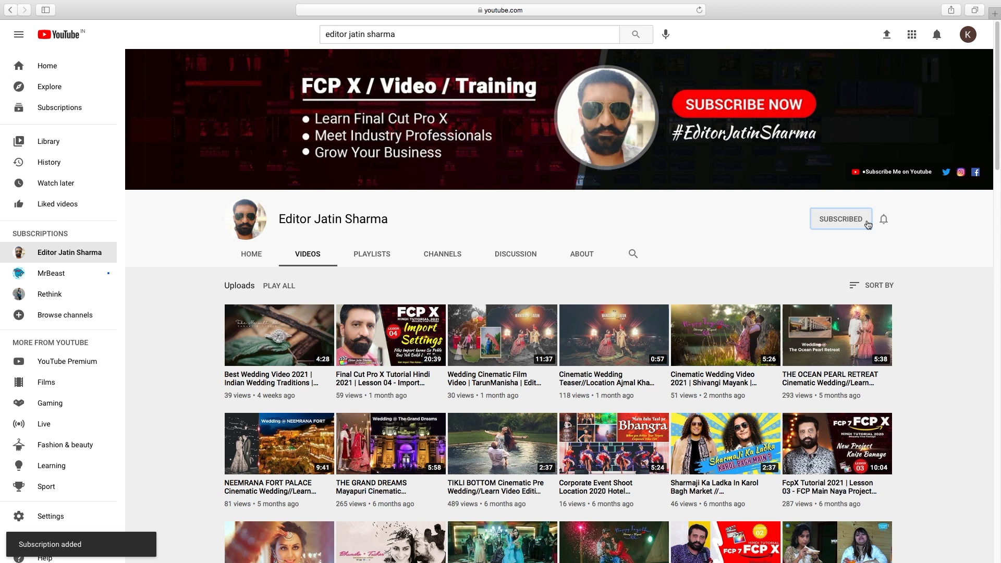
pyautogui.click(884, 220)
pyautogui.click(898, 239)
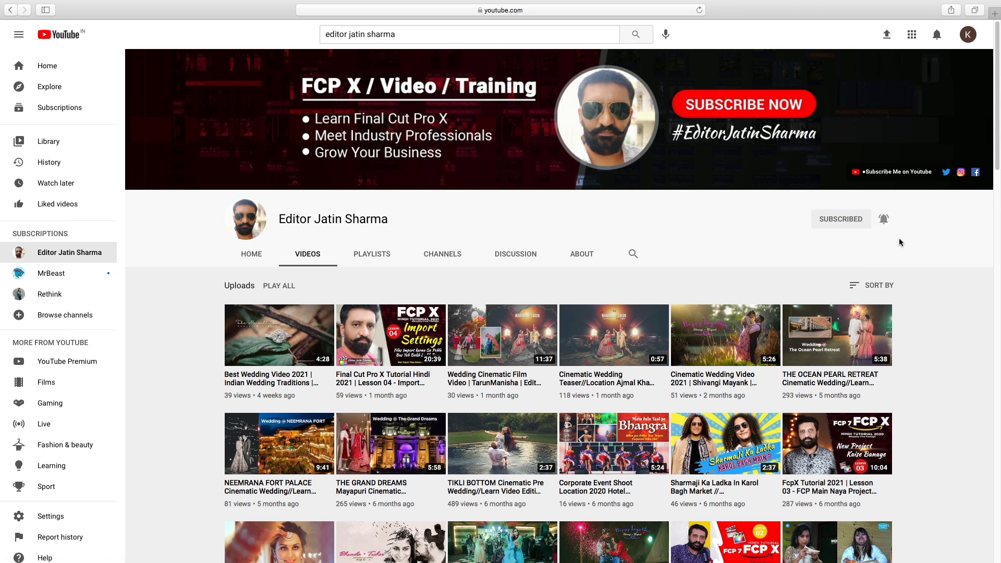